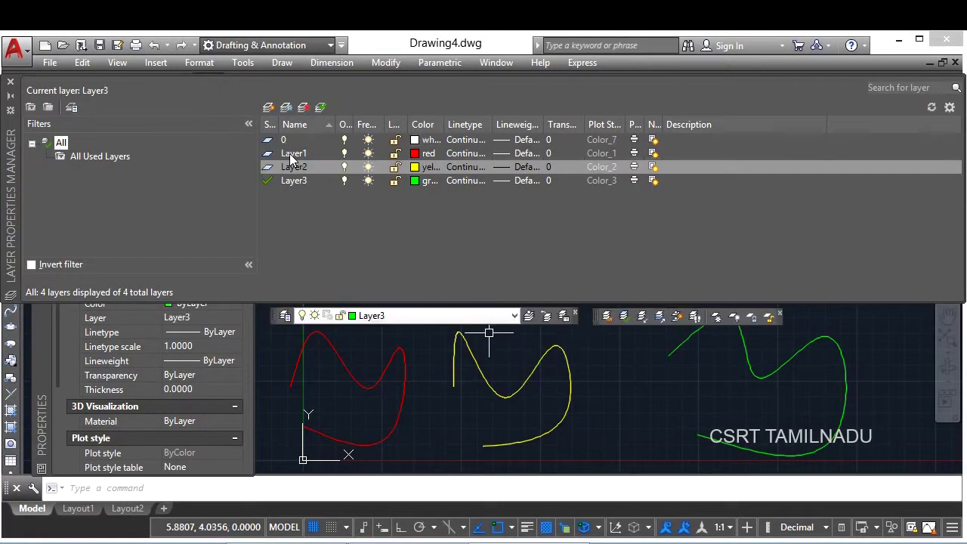
Step: Look over the Format > Layer tools list, then close it without choosing anything
{"action": "left_click", "coordinate": [200, 63]}
{"action": "mouse_move", "coordinate": [224, 115]}
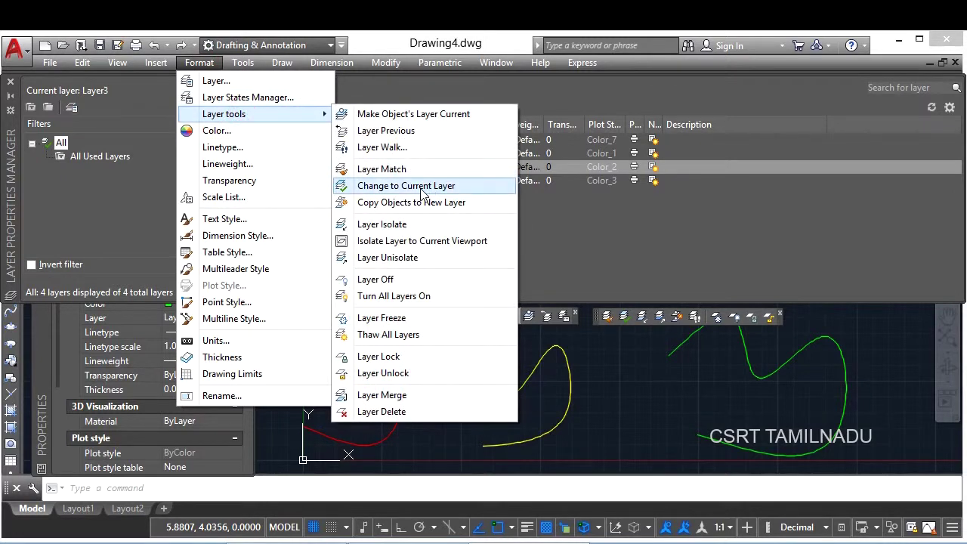
{"action": "left_click", "coordinate": [645, 428]}
{"action": "left_click", "coordinate": [608, 444]}
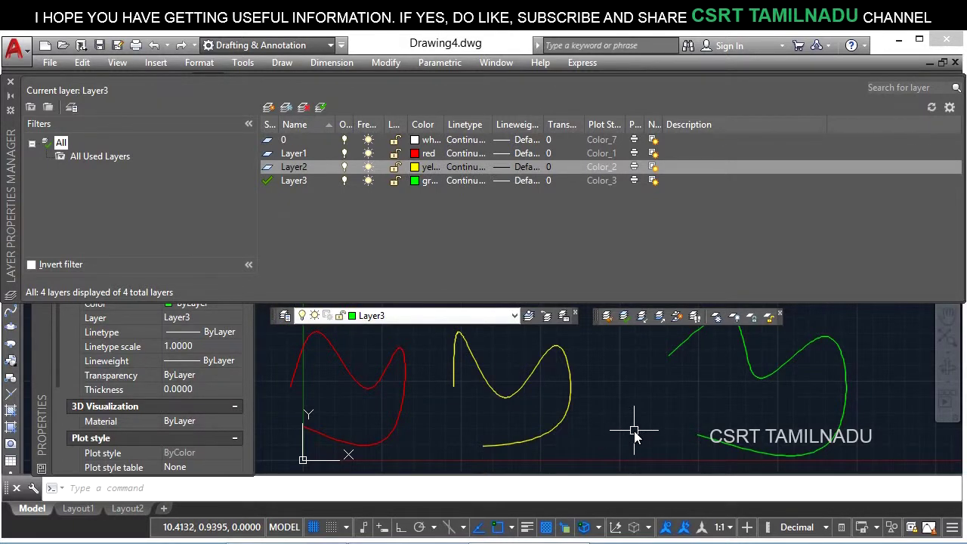
Step: Move the red Layer1 spline onto current Layer3 with Change to Current Layer, turning it green
{"action": "left_click", "coordinate": [403, 392]}
{"action": "key", "text": "Escape"}
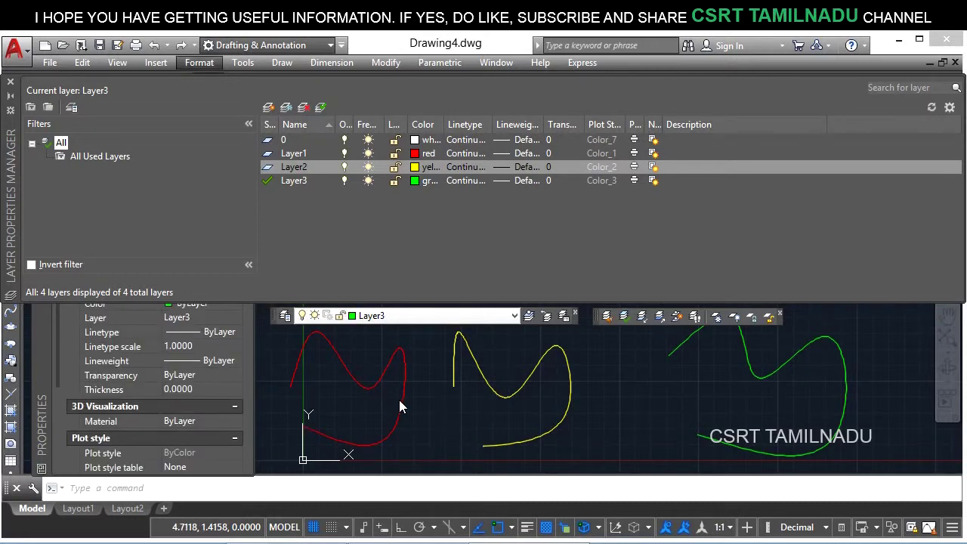
{"action": "left_click", "coordinate": [401, 403]}
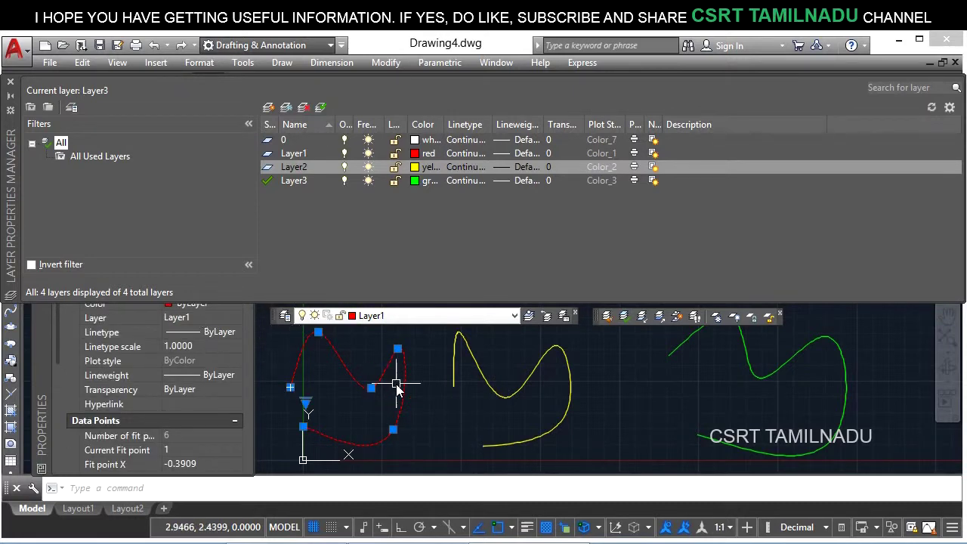
{"action": "left_click", "coordinate": [195, 64]}
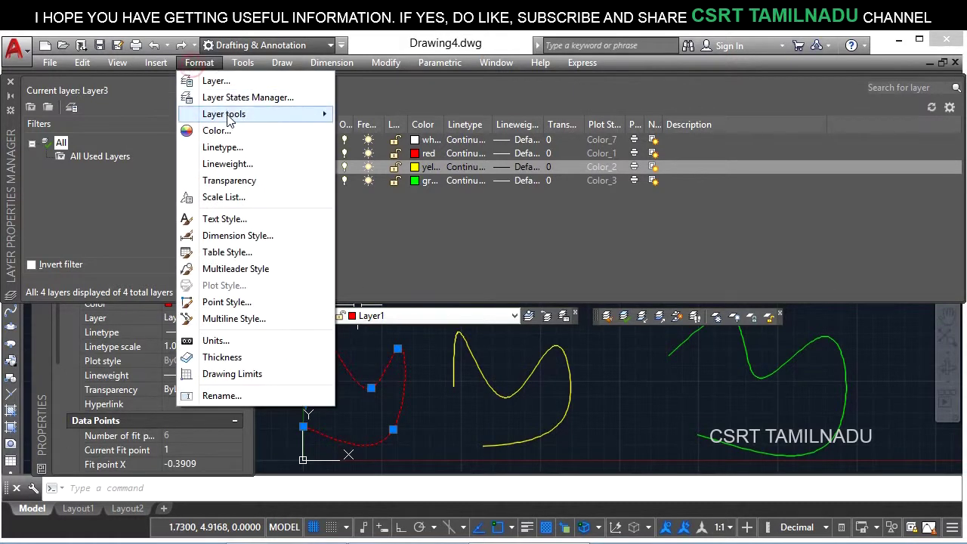
{"action": "left_click", "coordinate": [385, 187]}
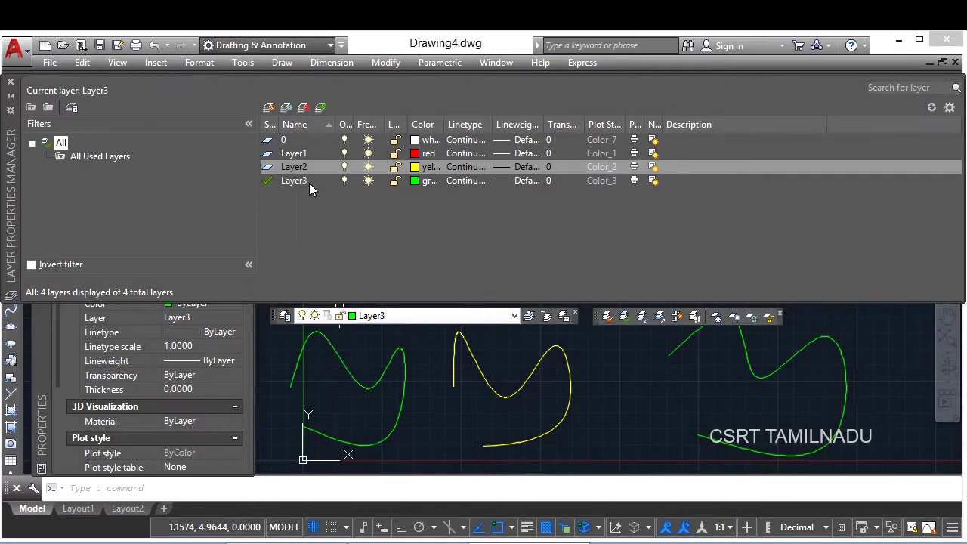
{"action": "left_click", "coordinate": [346, 336]}
{"action": "left_click", "coordinate": [325, 385]}
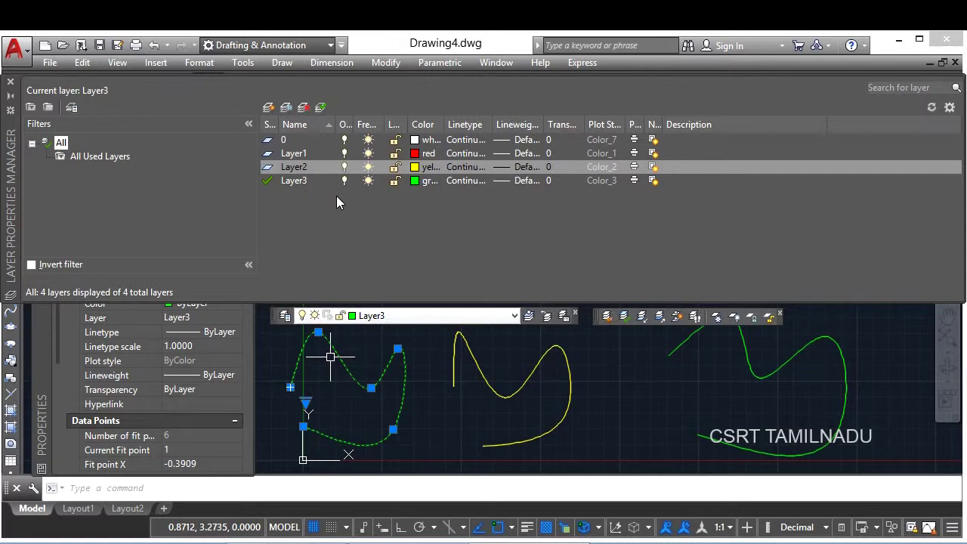
Step: Move the yellow Layer2 spline onto current Layer3 with LAYCUR
{"action": "key", "text": "Escape"}
{"action": "left_click", "coordinate": [513, 357]}
{"action": "left_click", "coordinate": [483, 378]}
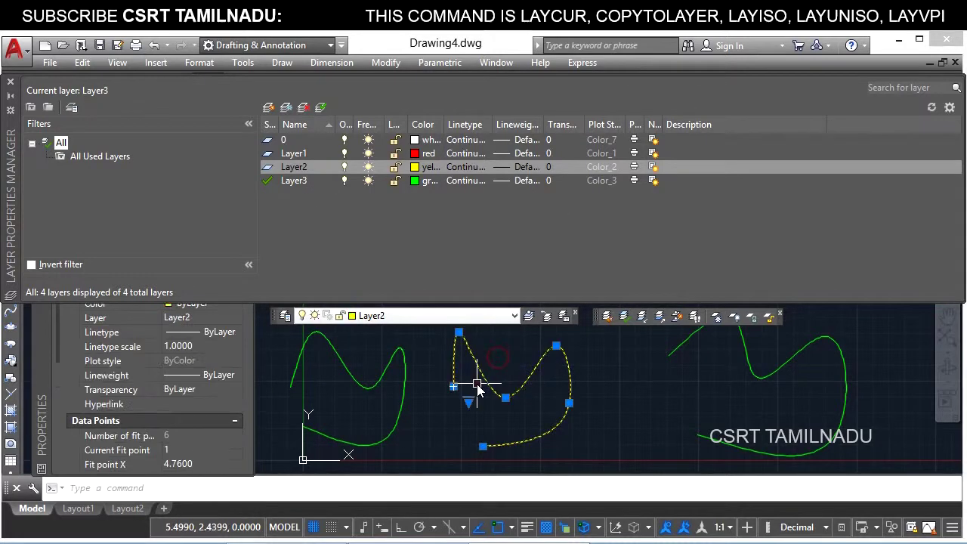
{"action": "key", "text": "Escape"}
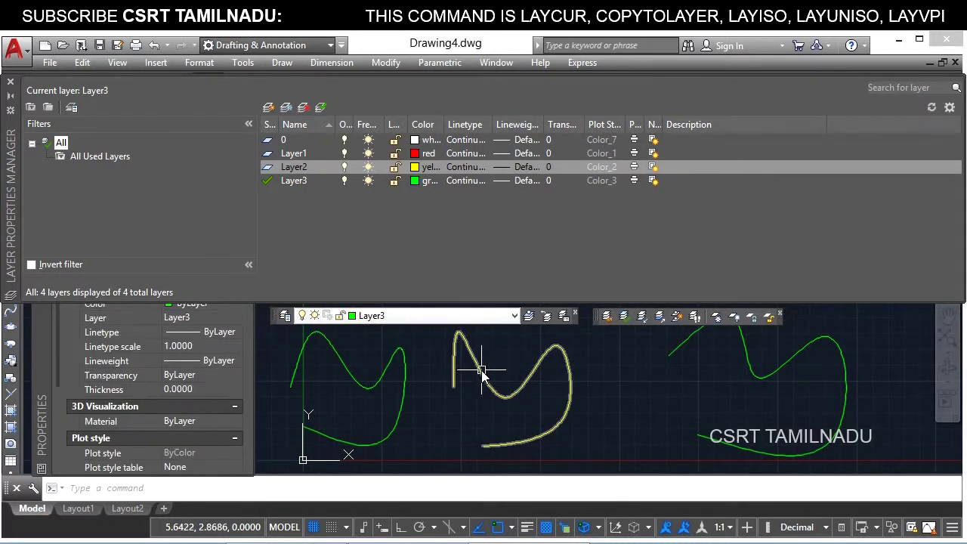
{"action": "type", "text": "L"}
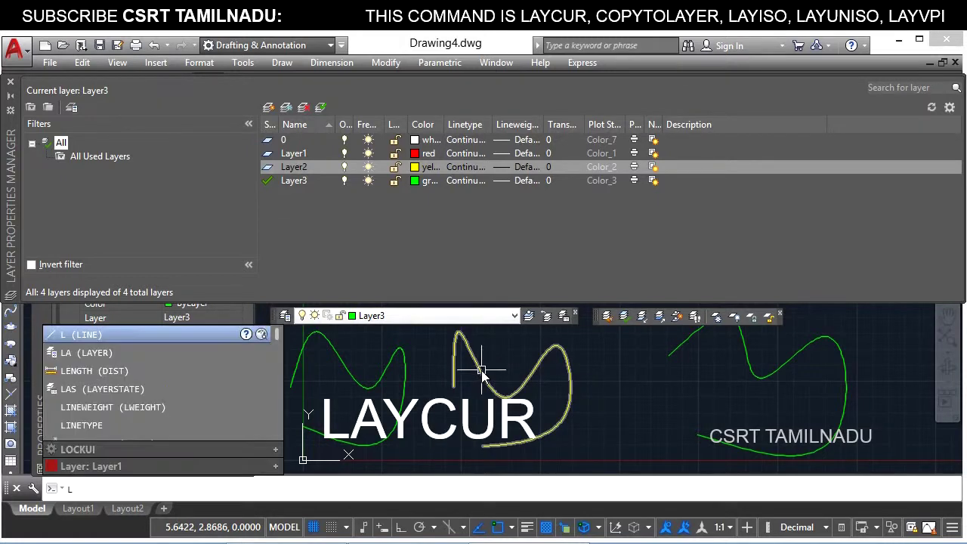
{"action": "type", "text": "AYCUR"}
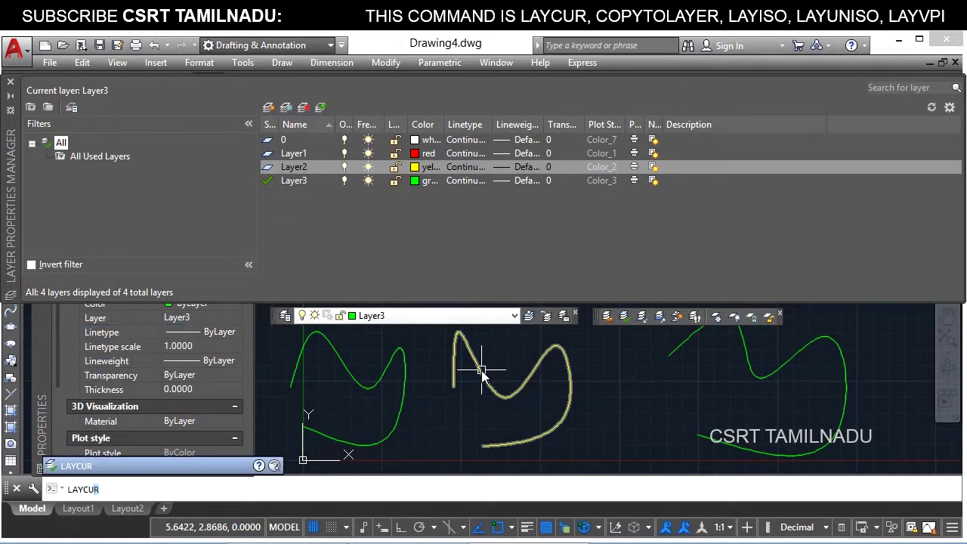
{"action": "key", "text": "Return"}
{"action": "left_click", "coordinate": [481, 373]}
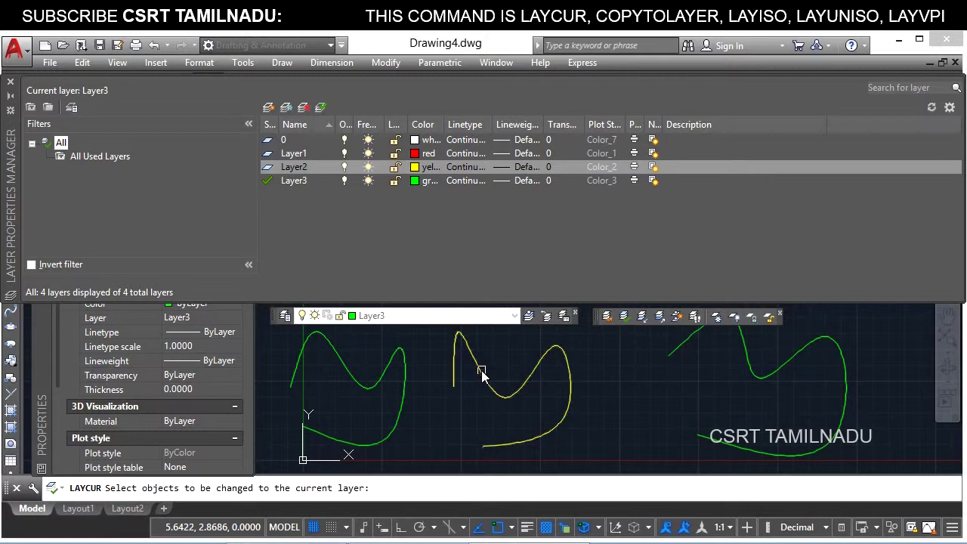
{"action": "key", "text": "Return"}
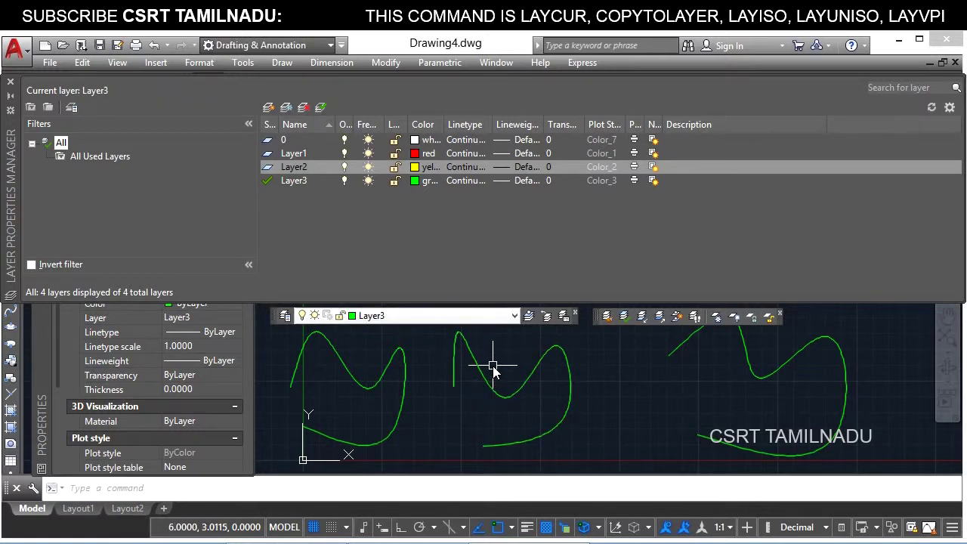
Step: Undo the layer changes with Ctrl+Z, restoring the red and yellow curves
{"action": "left_click", "coordinate": [491, 361]}
{"action": "left_click", "coordinate": [434, 423]}
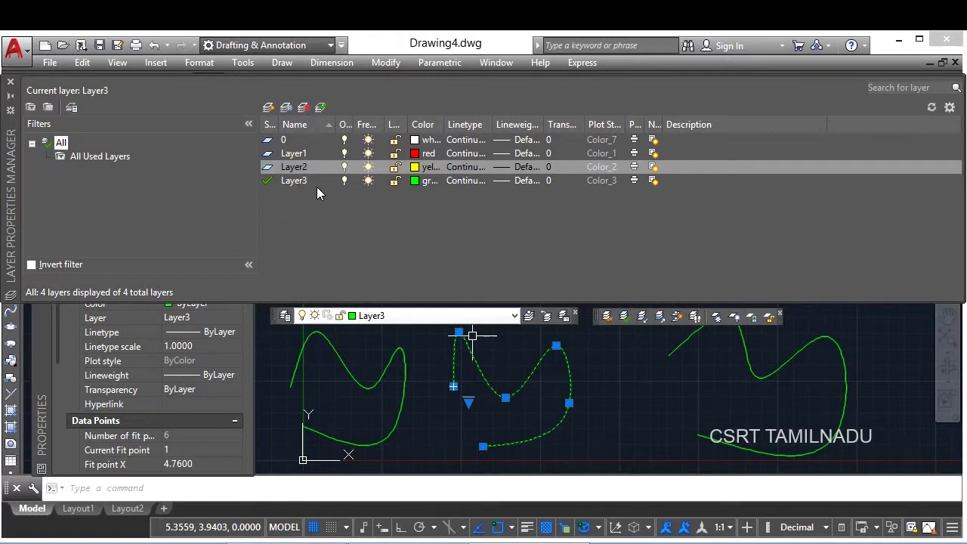
{"action": "key", "text": "ctrl+z"}
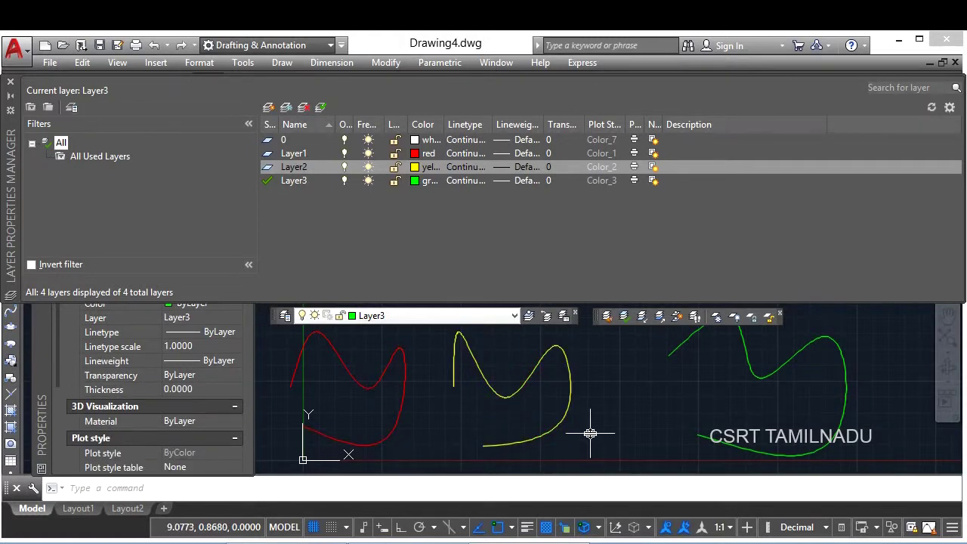
Step: Pan the drawing to the right so the red curve is in view
{"action": "left_click", "coordinate": [199, 62]}
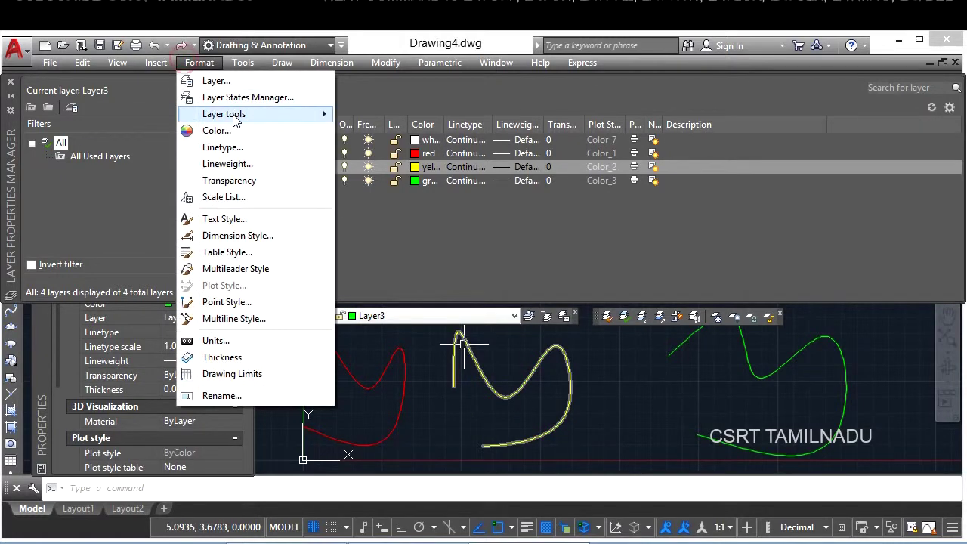
{"action": "mouse_move", "coordinate": [223, 113]}
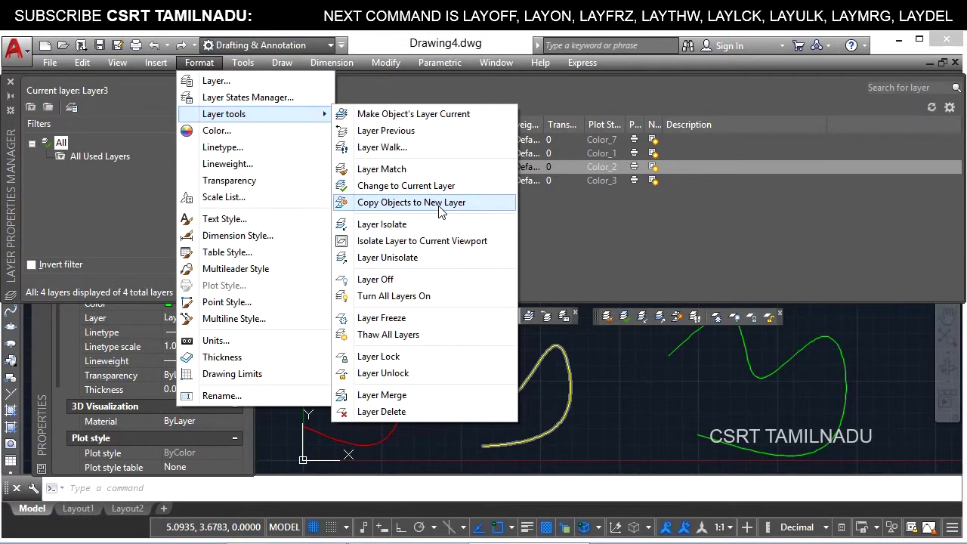
{"action": "left_click", "coordinate": [612, 355]}
{"action": "left_click", "coordinate": [612, 402]}
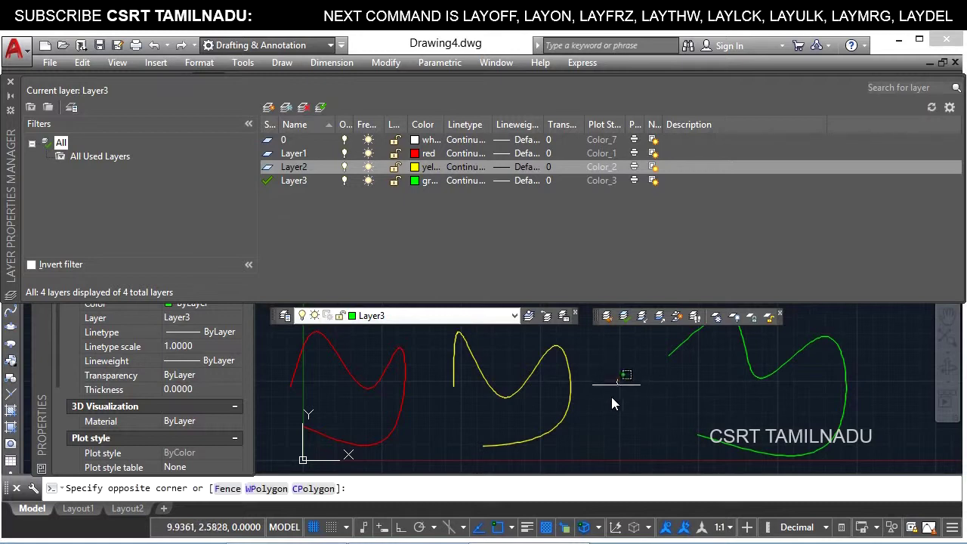
{"action": "left_click", "coordinate": [604, 416]}
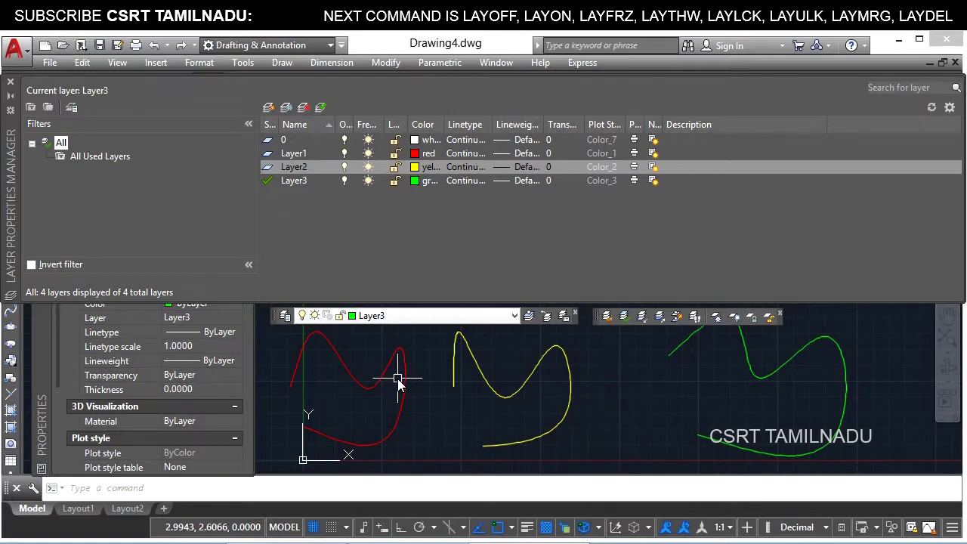
{"action": "middle_click_drag", "start_coordinate": [398, 384], "coordinate": [605, 370]}
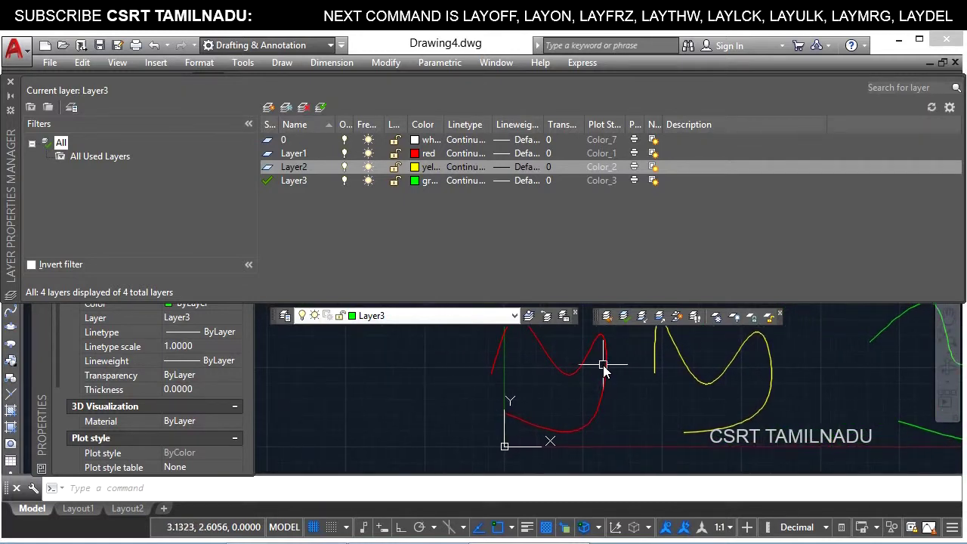
{"action": "middle_click_drag", "start_coordinate": [468, 404], "coordinate": [519, 428]}
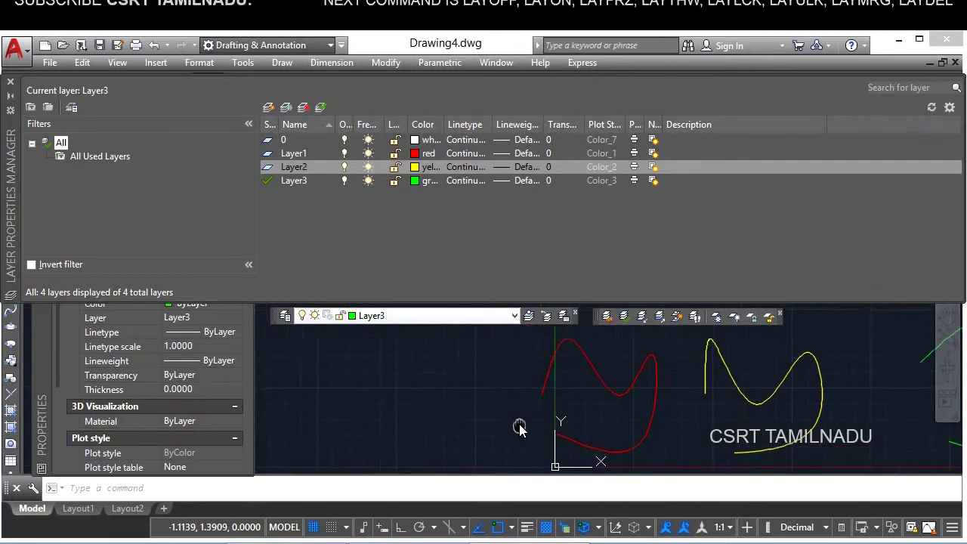
{"action": "left_click", "coordinate": [602, 395]}
{"action": "left_click", "coordinate": [514, 349]}
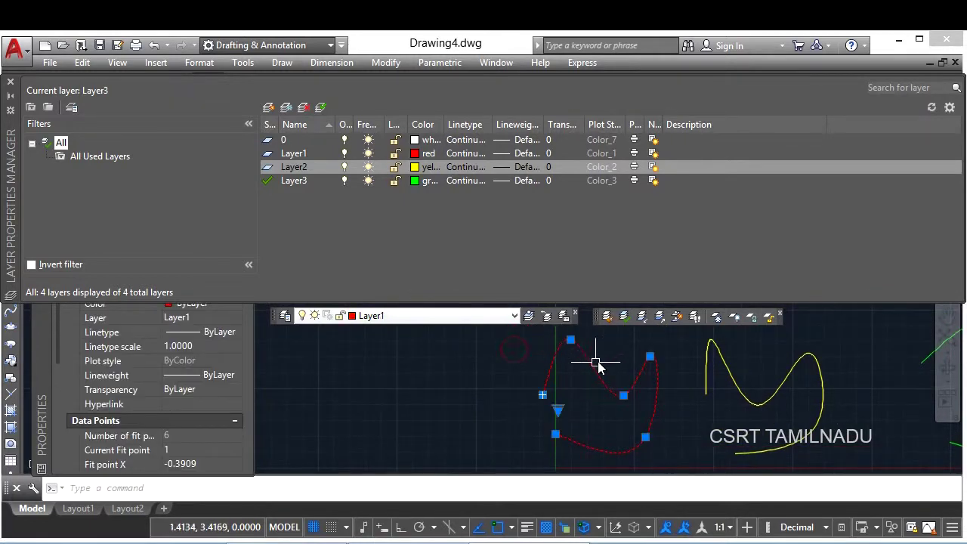
{"action": "key", "text": "Escape"}
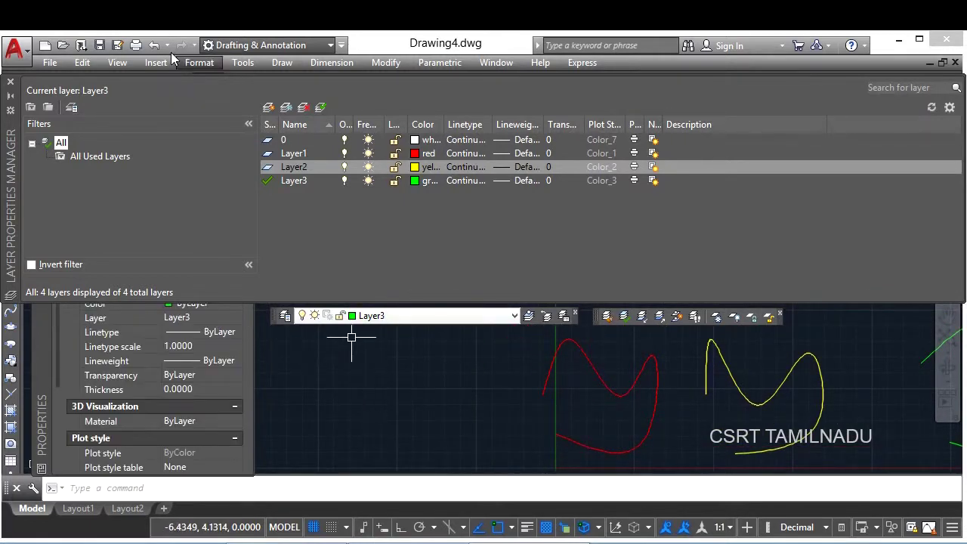
Step: Copy the red curve to layer 0 with COPYTOLAYER, placing the white copy to the left
{"action": "left_click", "coordinate": [194, 64]}
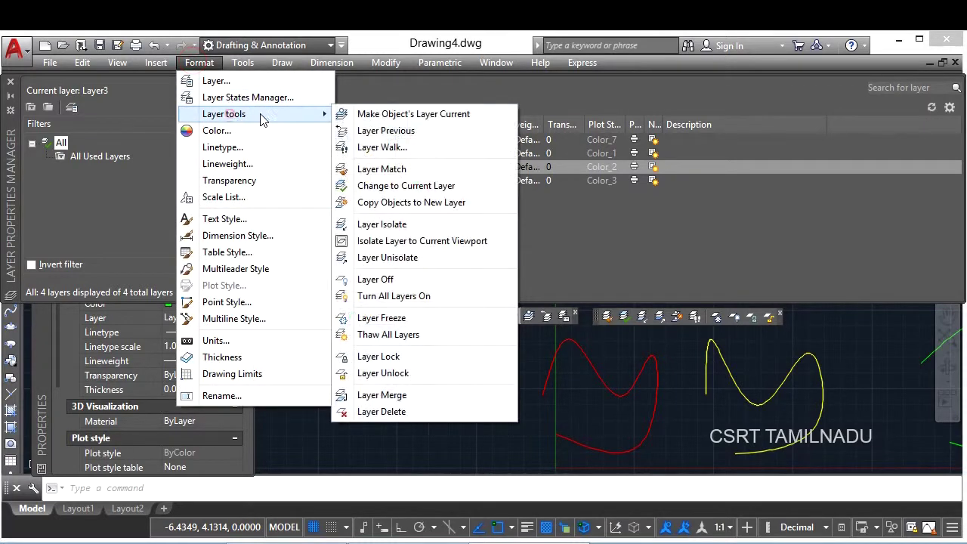
{"action": "mouse_move", "coordinate": [224, 114]}
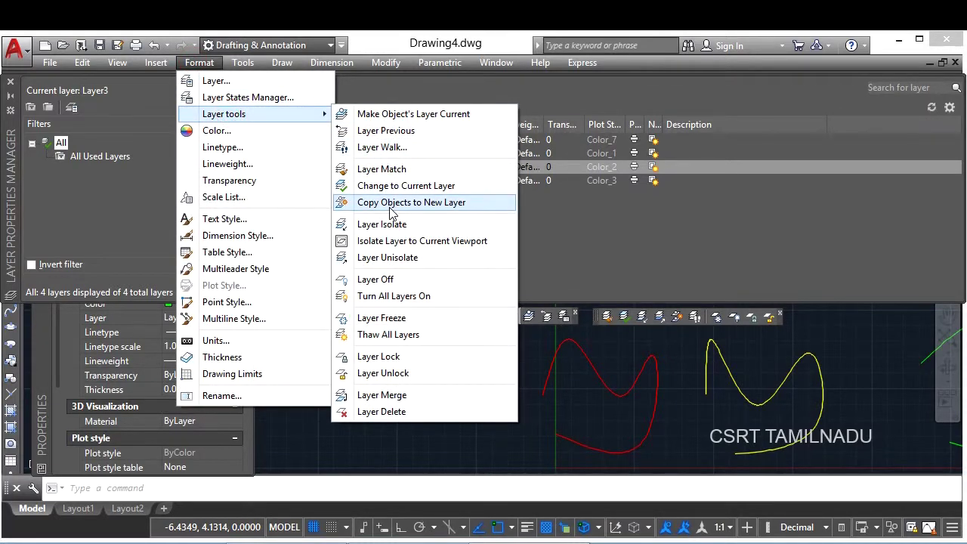
{"action": "left_click", "coordinate": [389, 209]}
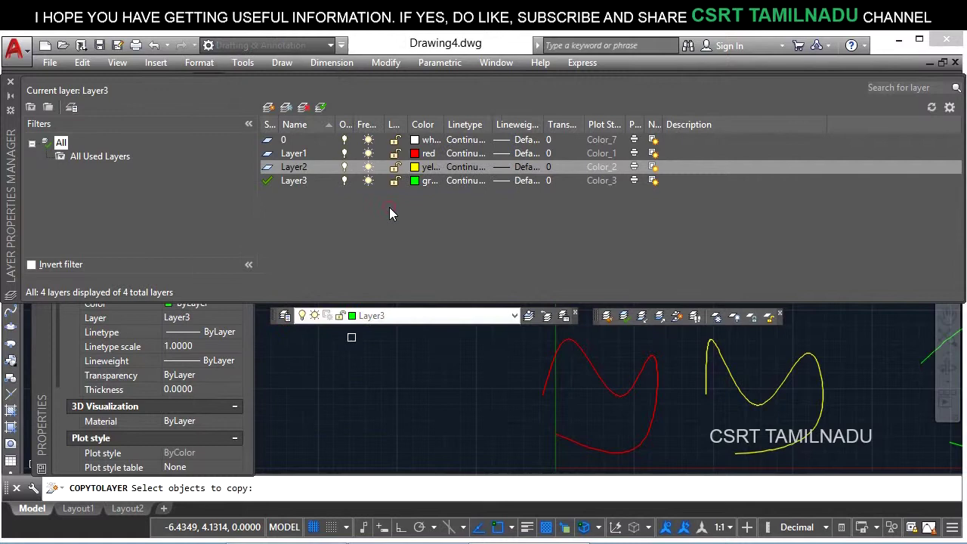
{"action": "left_click", "coordinate": [549, 369]}
{"action": "key", "text": "Return"}
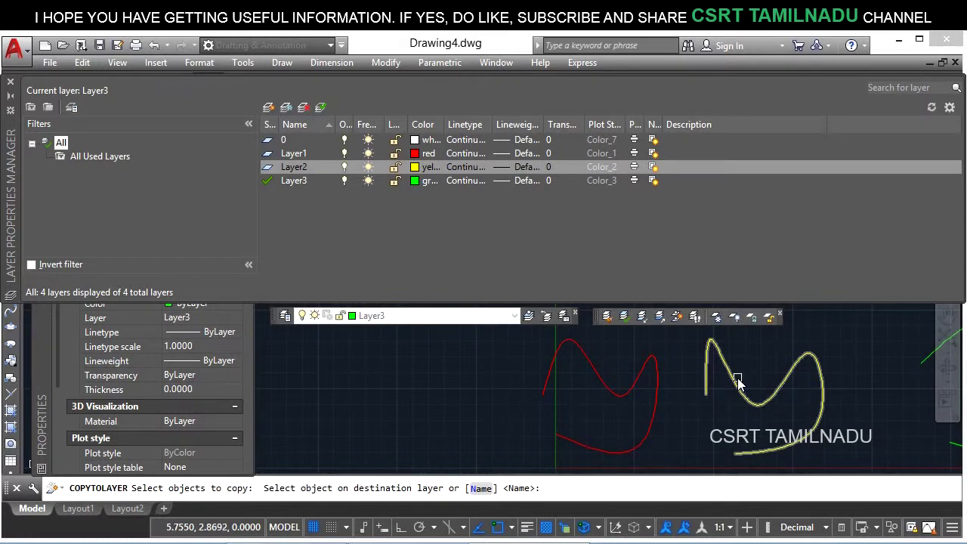
{"action": "left_click", "coordinate": [481, 488]}
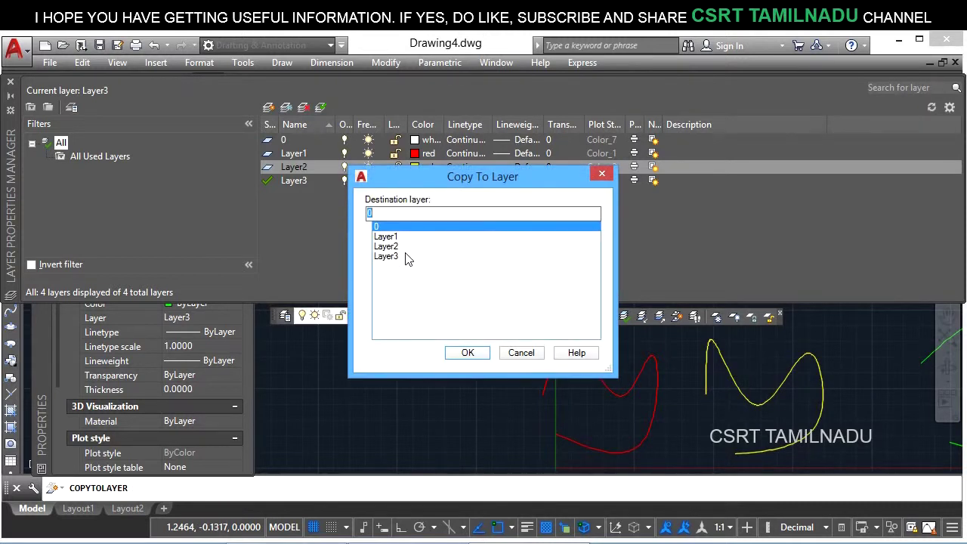
{"action": "left_click", "coordinate": [467, 353]}
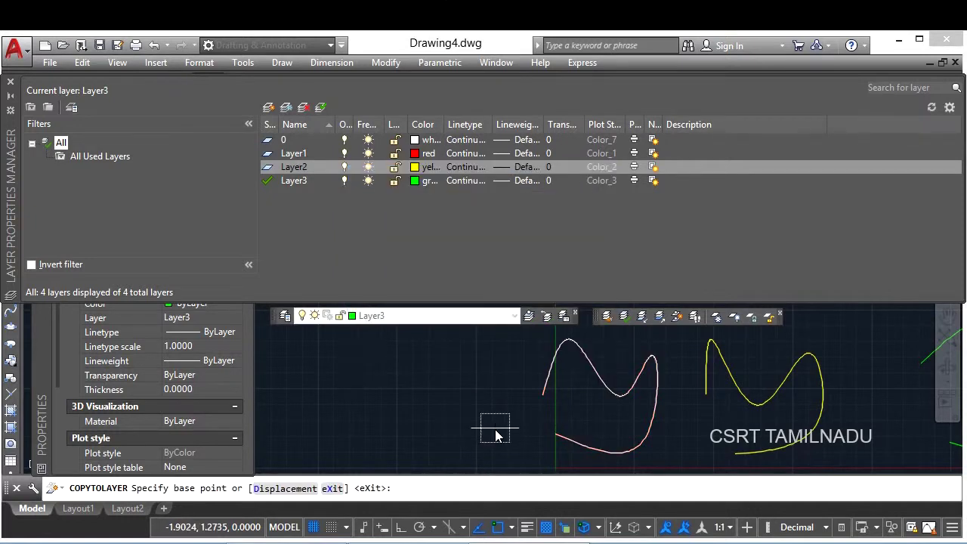
{"action": "left_click", "coordinate": [546, 402]}
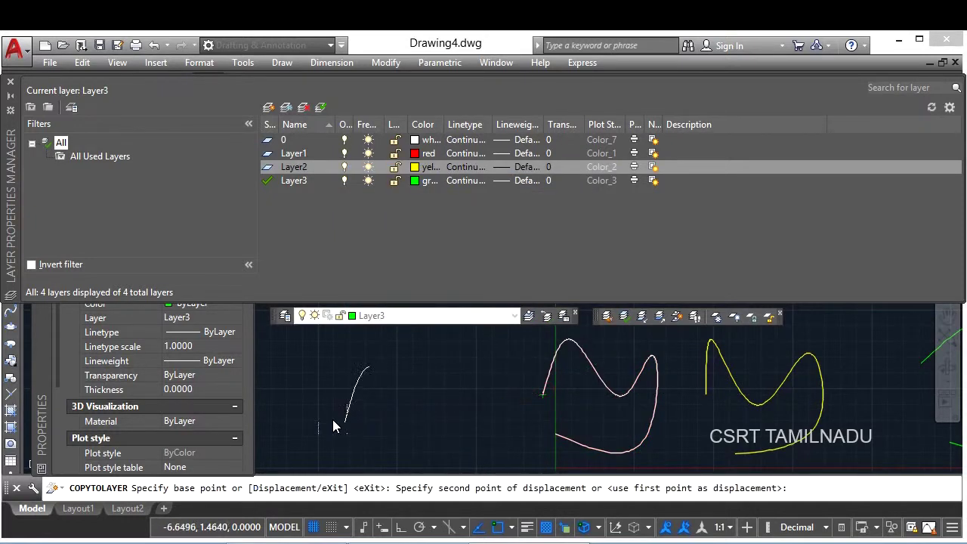
{"action": "left_click", "coordinate": [309, 414]}
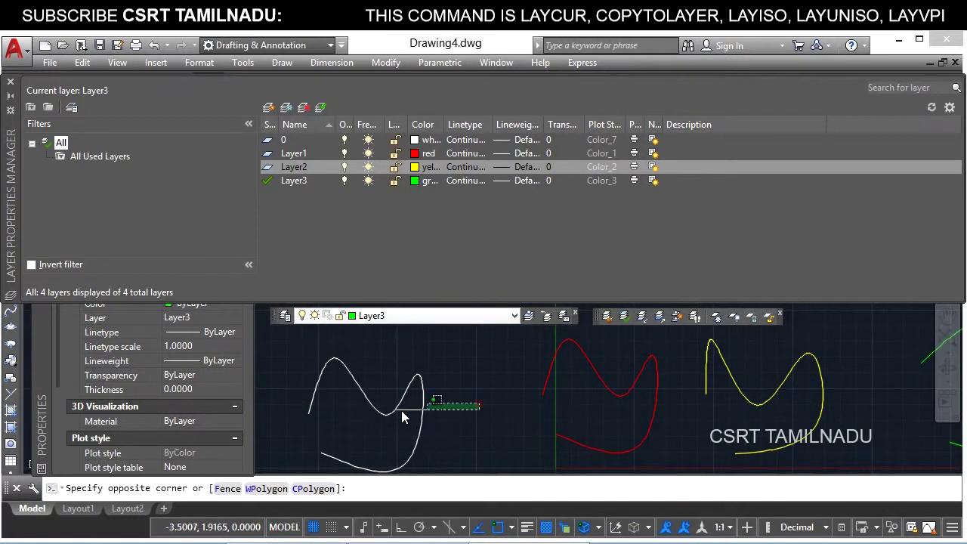
Step: Select the white copied curve to confirm it sits on layer 0, then deselect it
{"action": "left_click_drag", "start_coordinate": [477, 402], "coordinate": [370, 402]}
{"action": "left_click", "coordinate": [369, 402]}
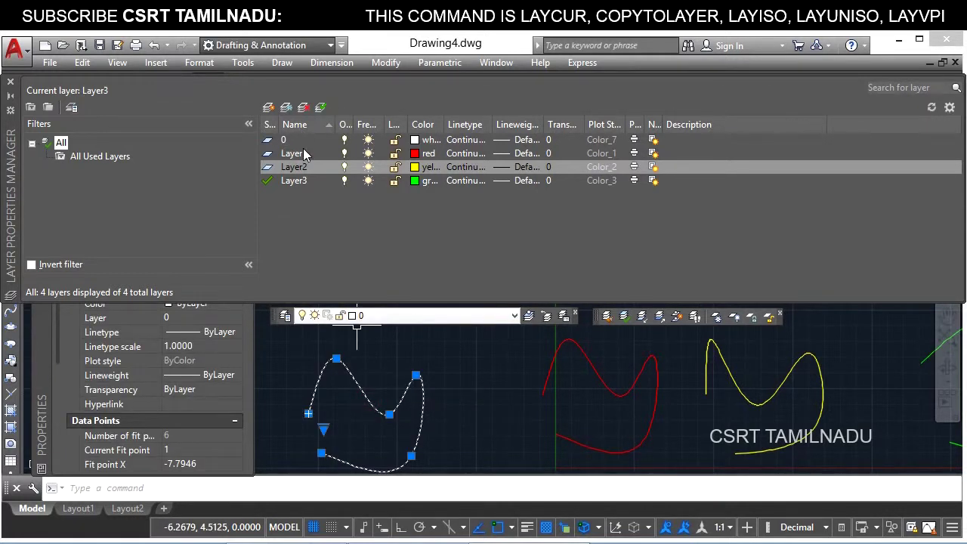
{"action": "key", "text": "Escape"}
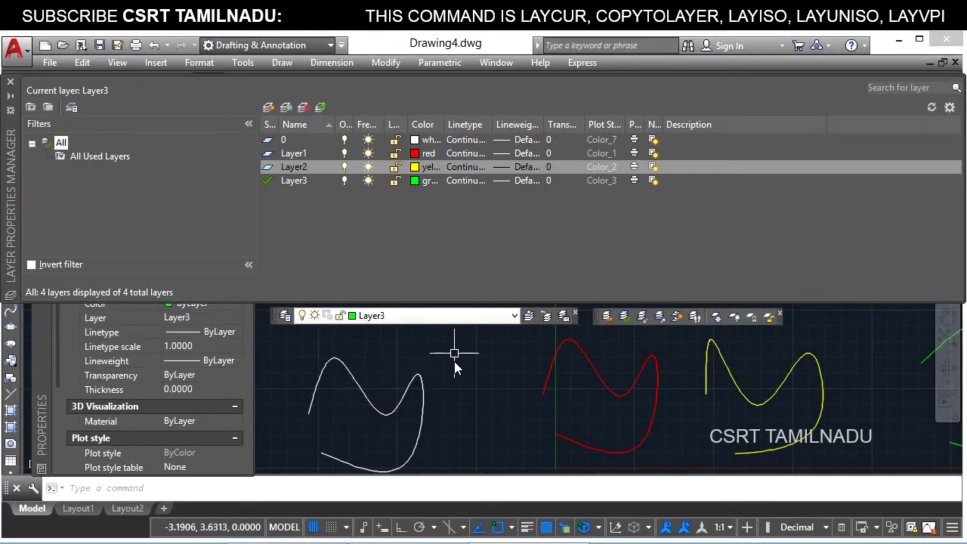
{"action": "left_click", "coordinate": [420, 412]}
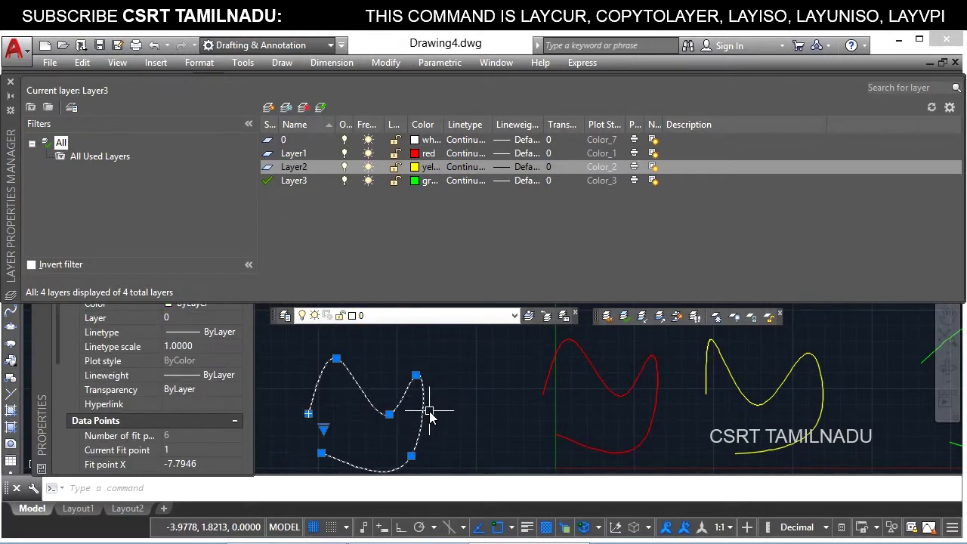
{"action": "key", "text": "Escape"}
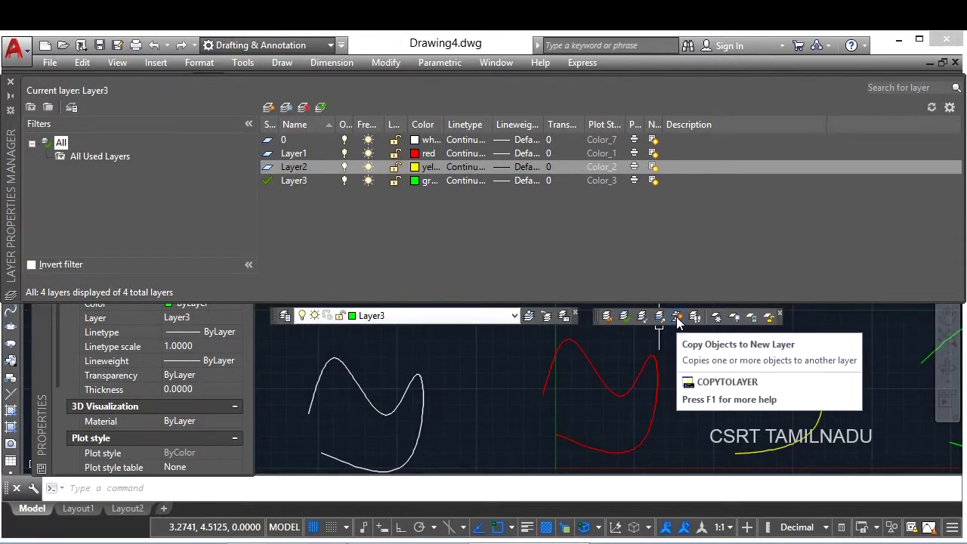
Step: Cancel the typed copy-to-layer command and bring up the Format > Layer tools list
{"action": "type", "text": "cop"}
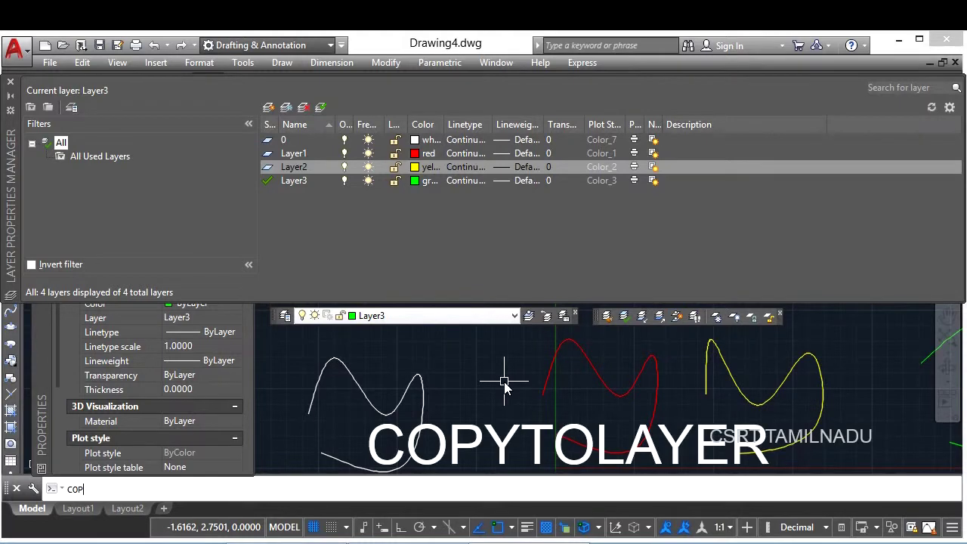
{"action": "type", "text": "YTOLAYER"}
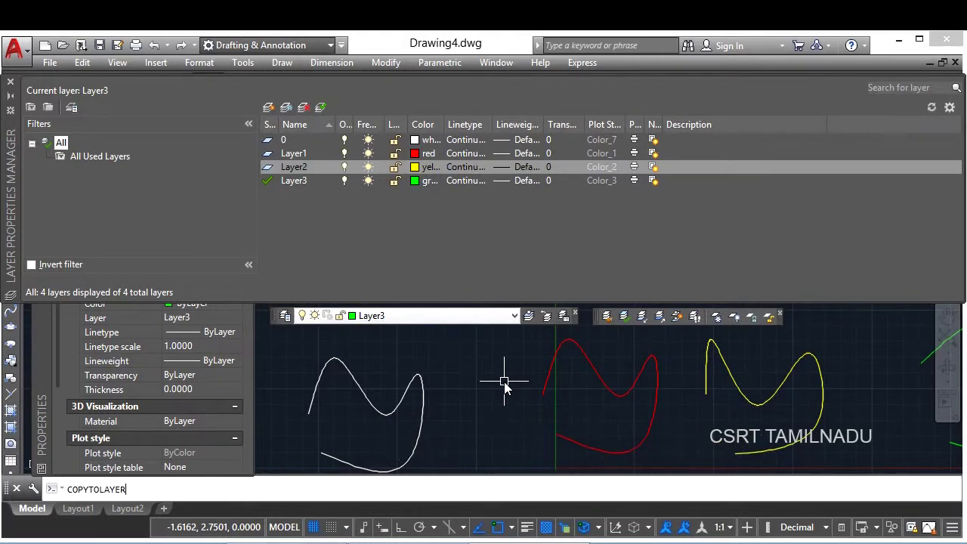
{"action": "key", "text": "Escape"}
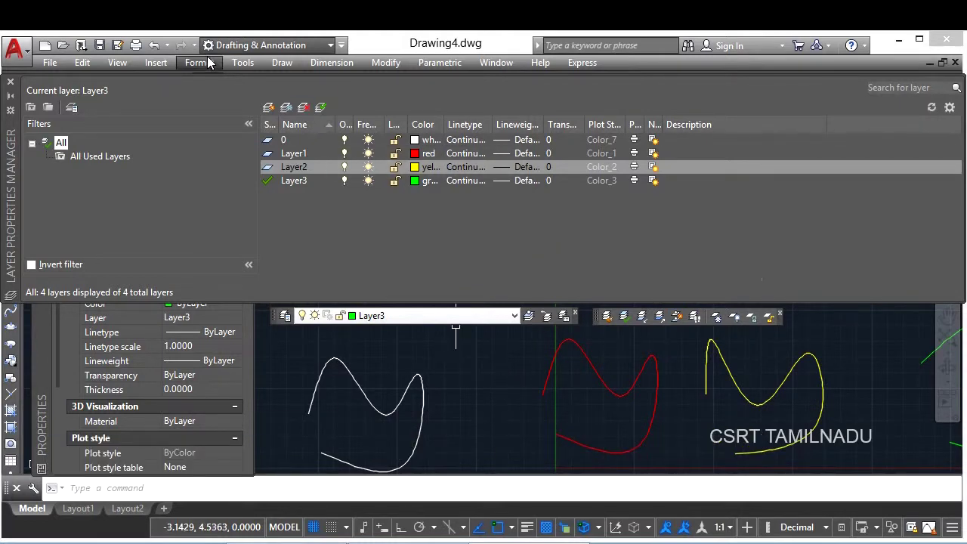
{"action": "left_click", "coordinate": [198, 62]}
{"action": "mouse_move", "coordinate": [223, 114]}
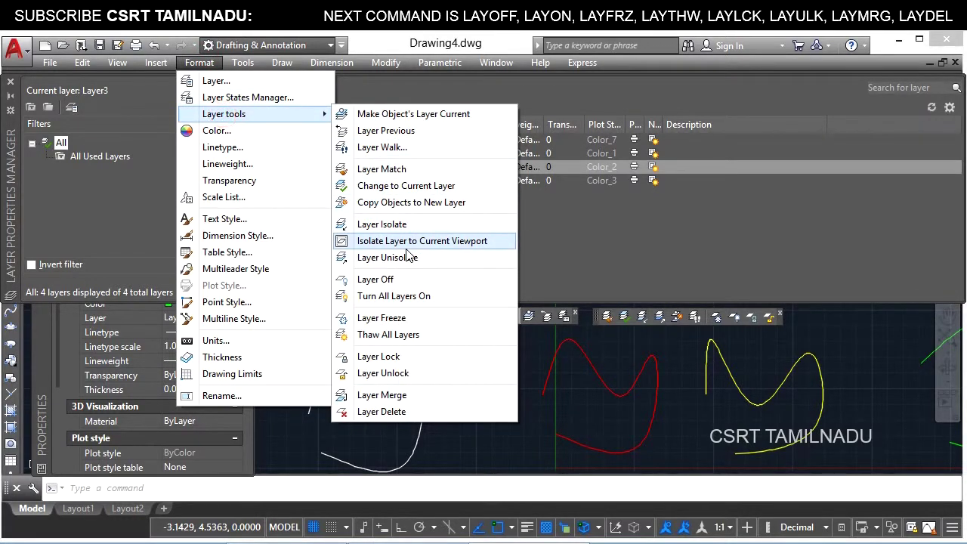
Step: Start Layer Isolate from the menu, cancel it, then run it as LAYISO
{"action": "left_click", "coordinate": [418, 229]}
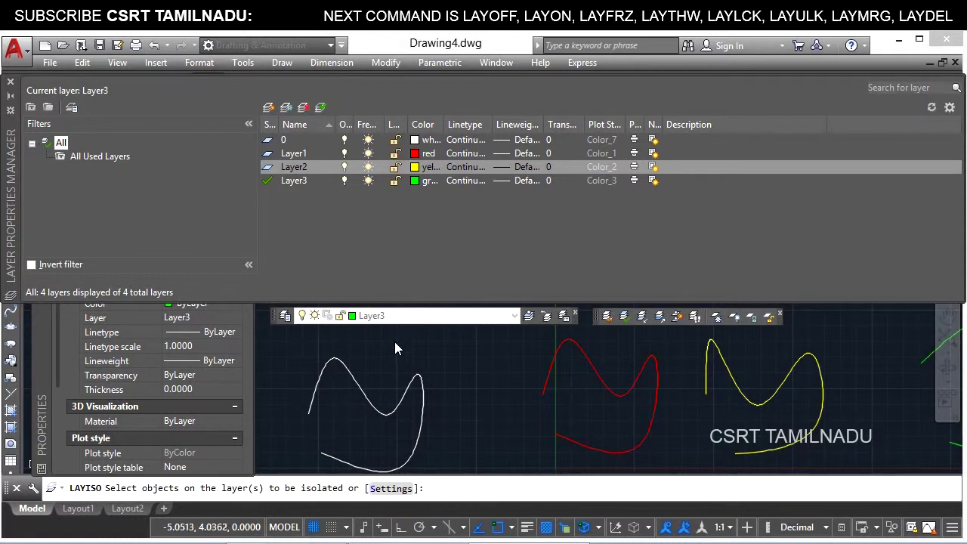
{"action": "key", "text": "Escape"}
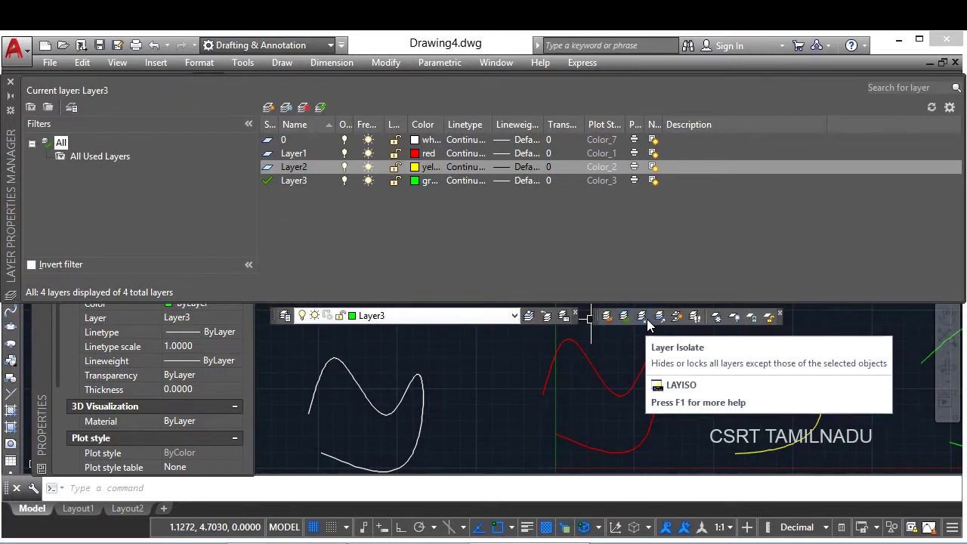
{"action": "type", "text": "LA"}
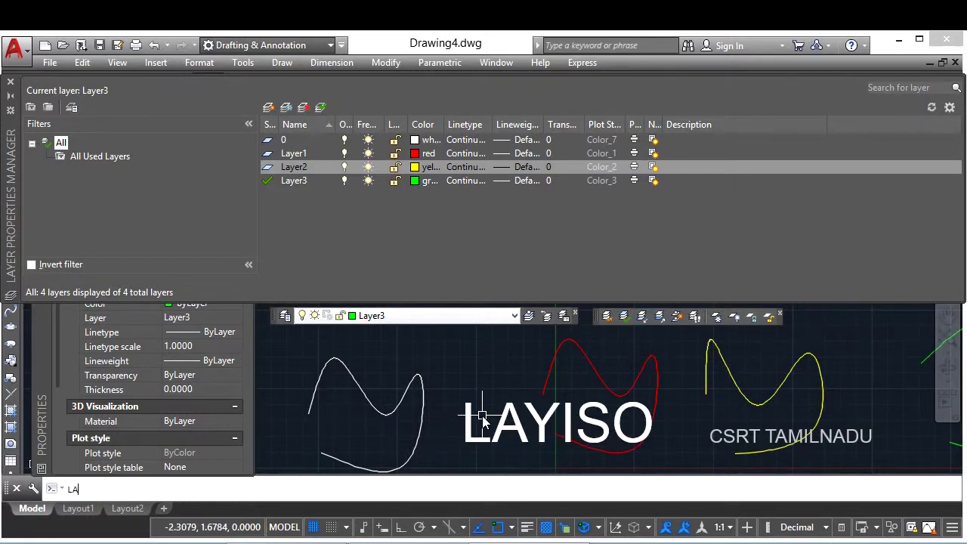
{"action": "type", "text": "YISO"}
{"action": "key", "text": "Return"}
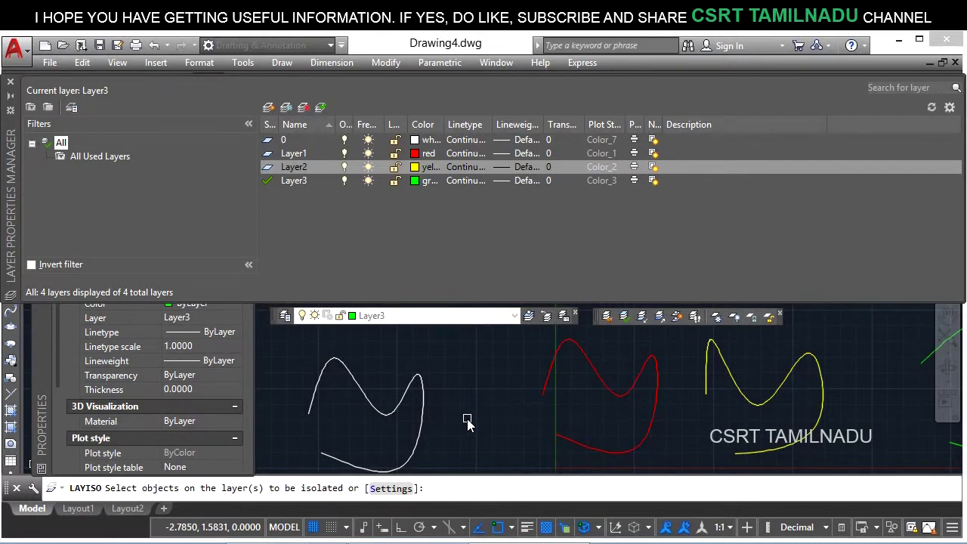
Step: Isolate Layer1 by picking the red curve at the LAYISO prompt
{"action": "left_click", "coordinate": [578, 349]}
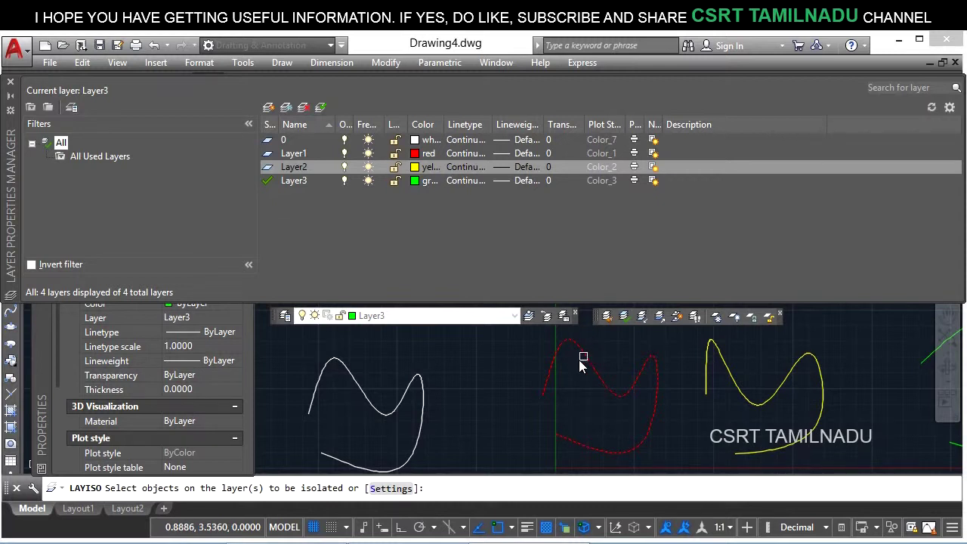
{"action": "key", "text": "Return"}
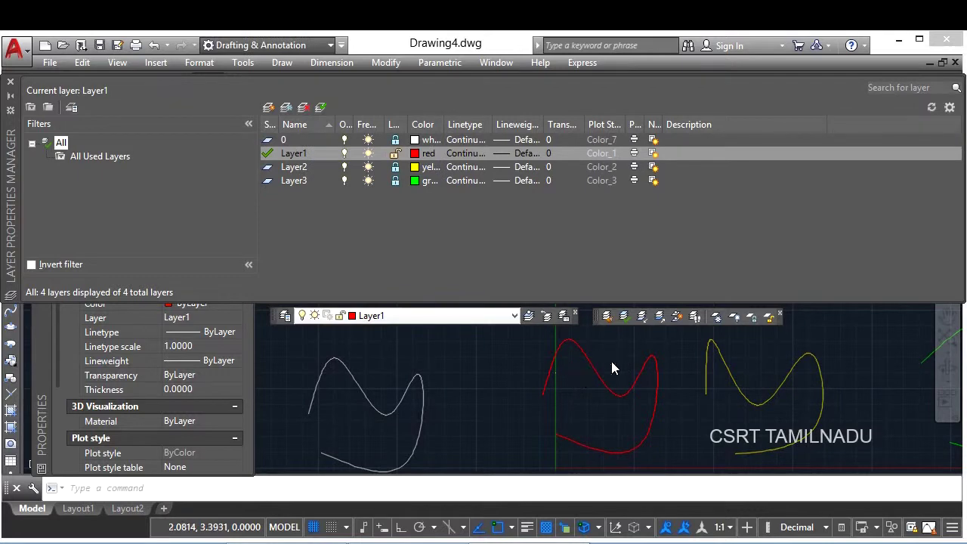
{"action": "left_click", "coordinate": [608, 353]}
{"action": "left_click", "coordinate": [577, 399]}
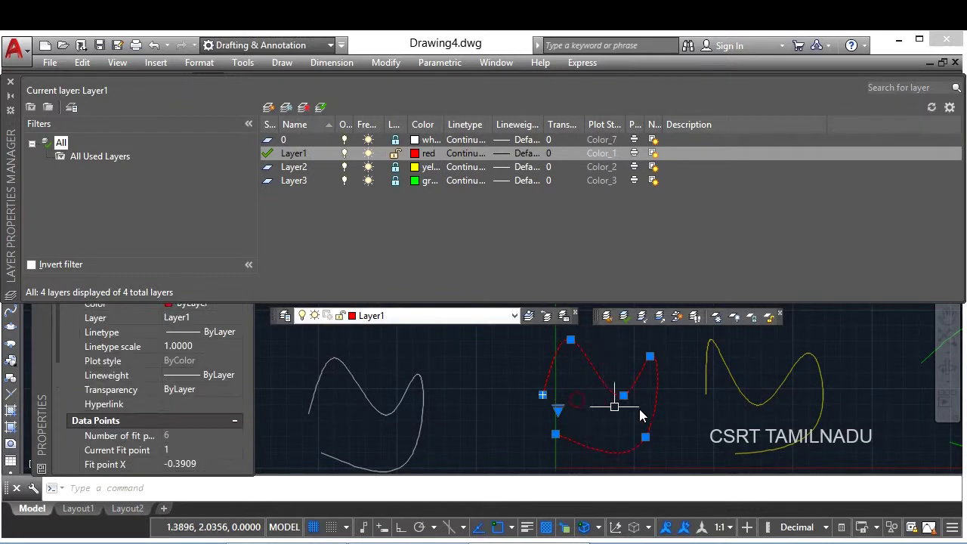
{"action": "key", "text": "Escape"}
Step: Try selecting the faded yellow and white curves to confirm their layers are locked
{"action": "left_click", "coordinate": [759, 401]}
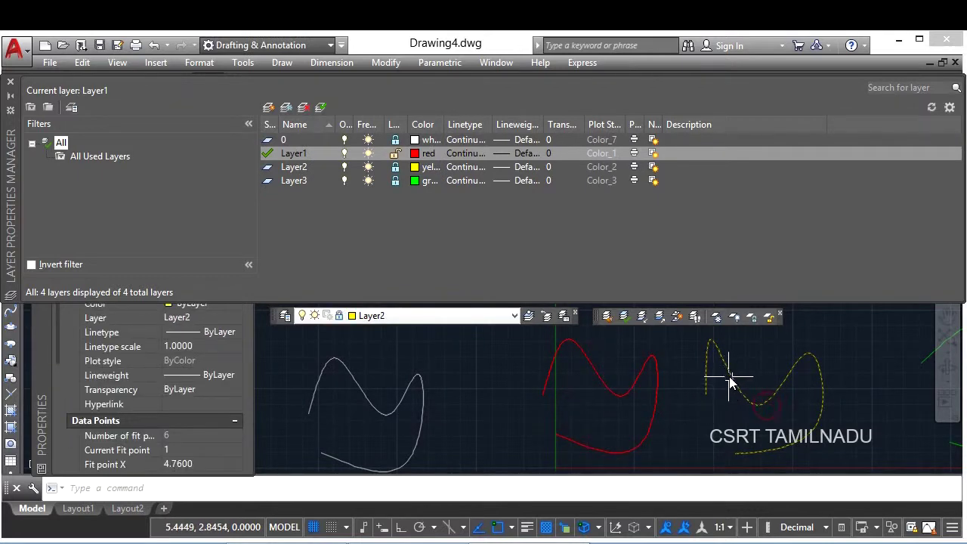
{"action": "left_click", "coordinate": [801, 423]}
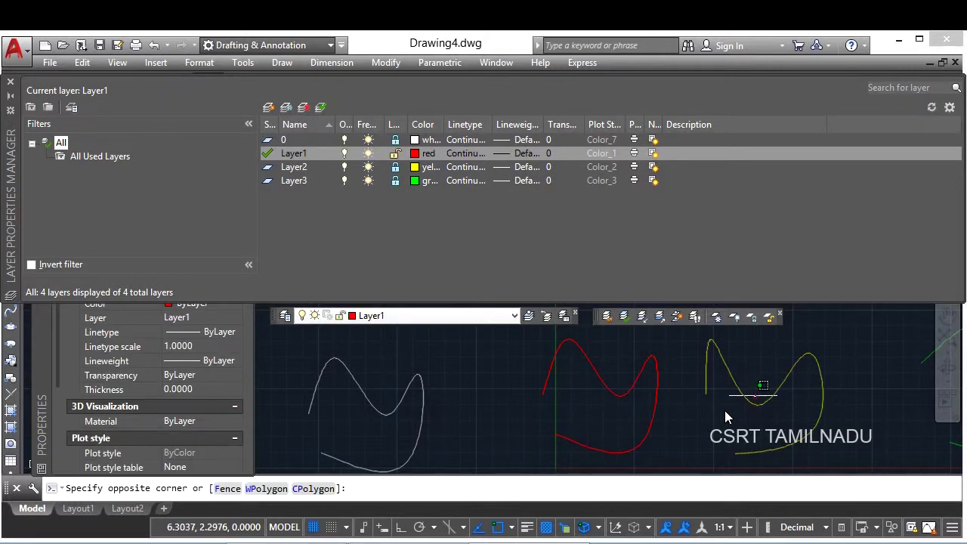
{"action": "left_click", "coordinate": [689, 418]}
{"action": "key", "text": "Escape"}
{"action": "left_click", "coordinate": [426, 412]}
{"action": "left_click", "coordinate": [388, 388]}
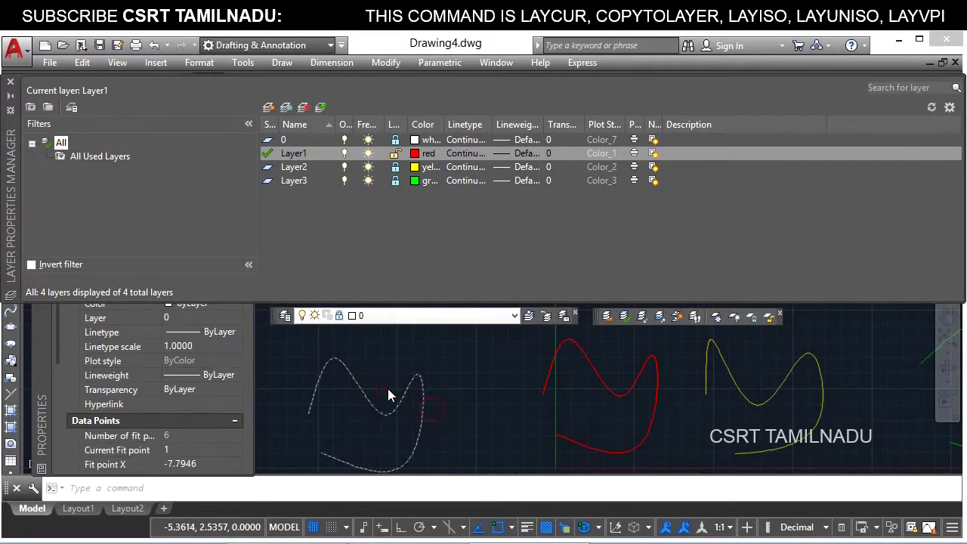
{"action": "key", "text": "Escape"}
{"action": "type", "text": "L"}
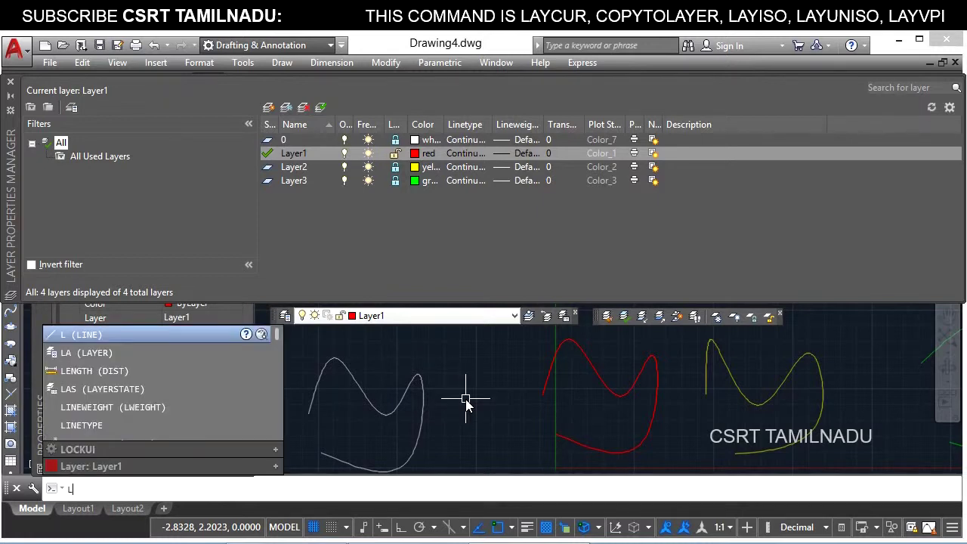
Step: Rerun LAYISO with Settings set to Off > Off and pick the red curve, hiding other layers
{"action": "key", "text": "BackSpace"}
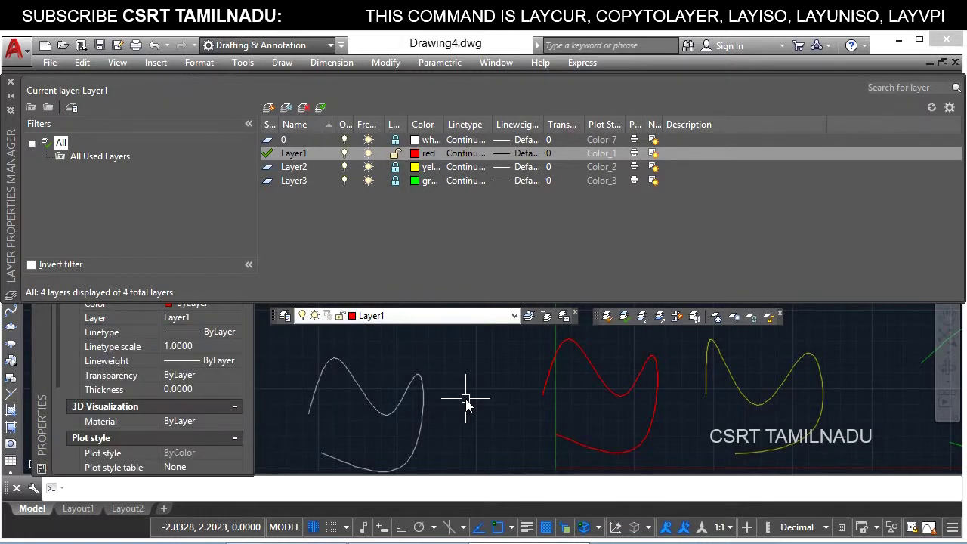
{"action": "type", "text": "LAYISO"}
{"action": "key", "text": "Return"}
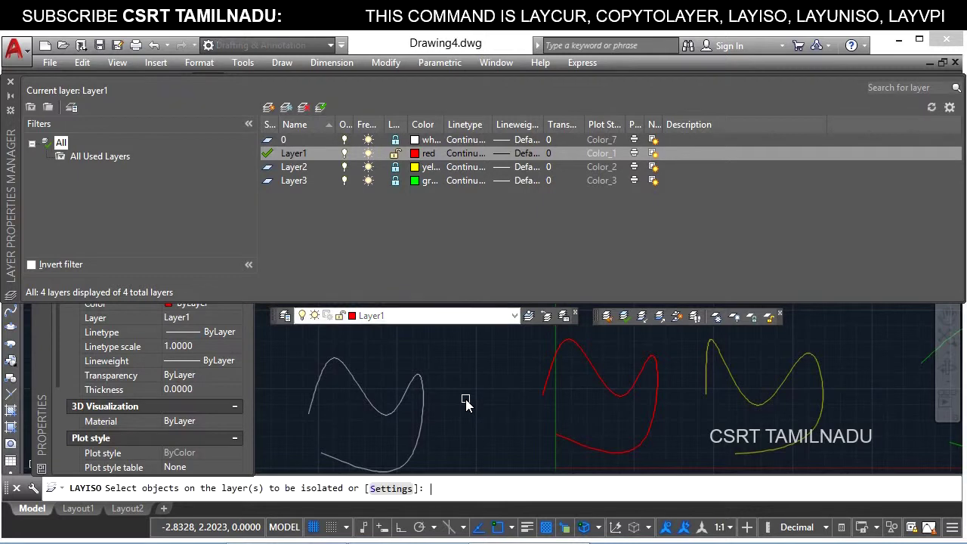
{"action": "left_click", "coordinate": [401, 489]}
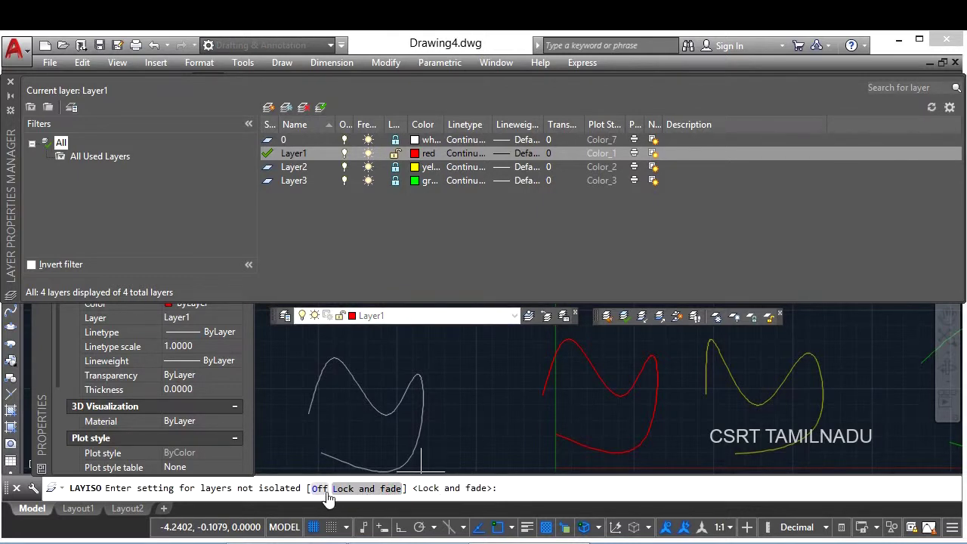
{"action": "left_click", "coordinate": [320, 488]}
{"action": "left_click", "coordinate": [319, 491]}
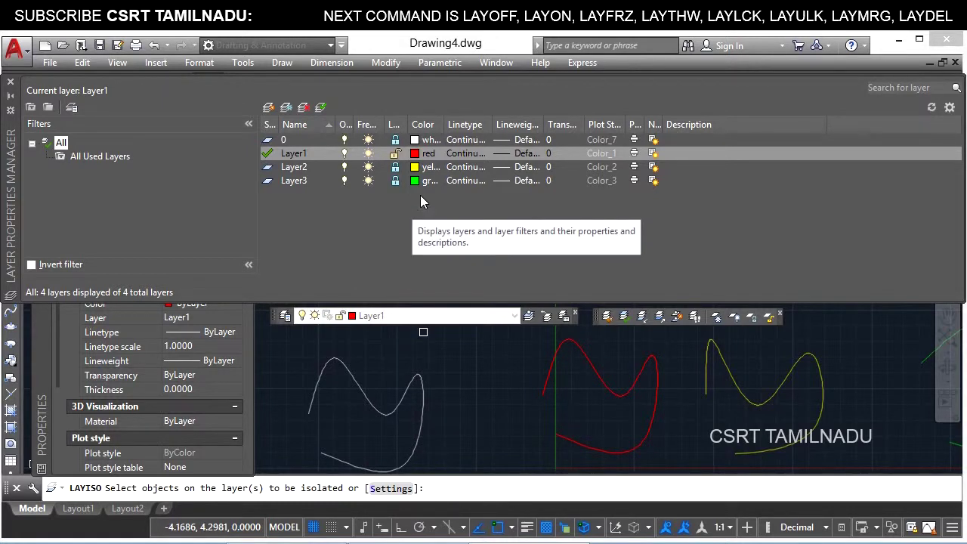
{"action": "left_click", "coordinate": [564, 347]}
{"action": "key", "text": "Return"}
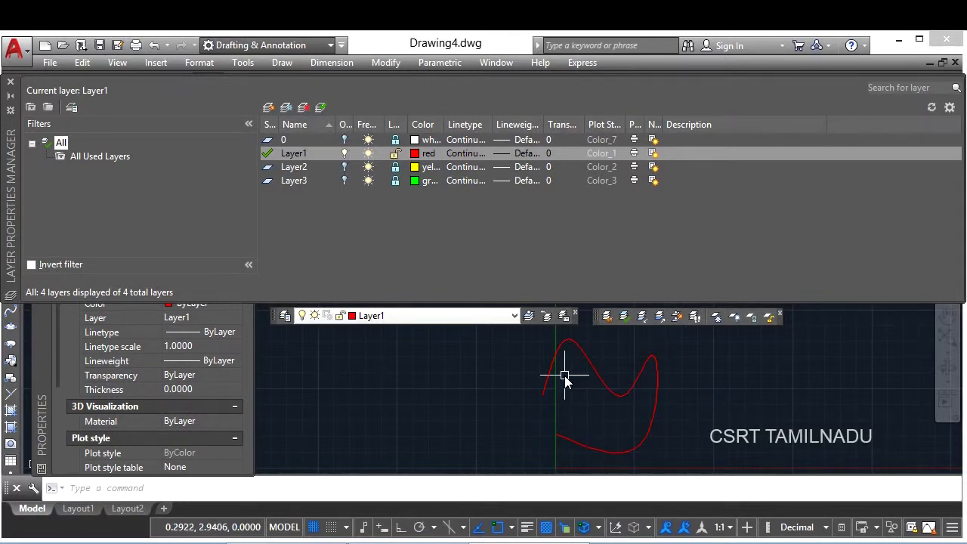
Step: Toggle the lock on Layer2 and Layer3 and select layer 0 in the layer list
{"action": "left_click", "coordinate": [395, 167]}
{"action": "left_click", "coordinate": [394, 180]}
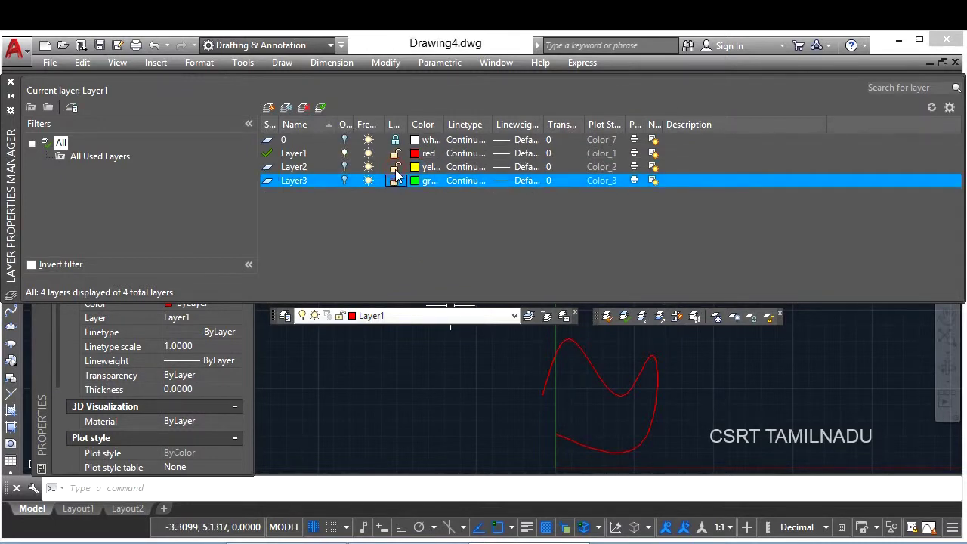
{"action": "left_click", "coordinate": [394, 139]}
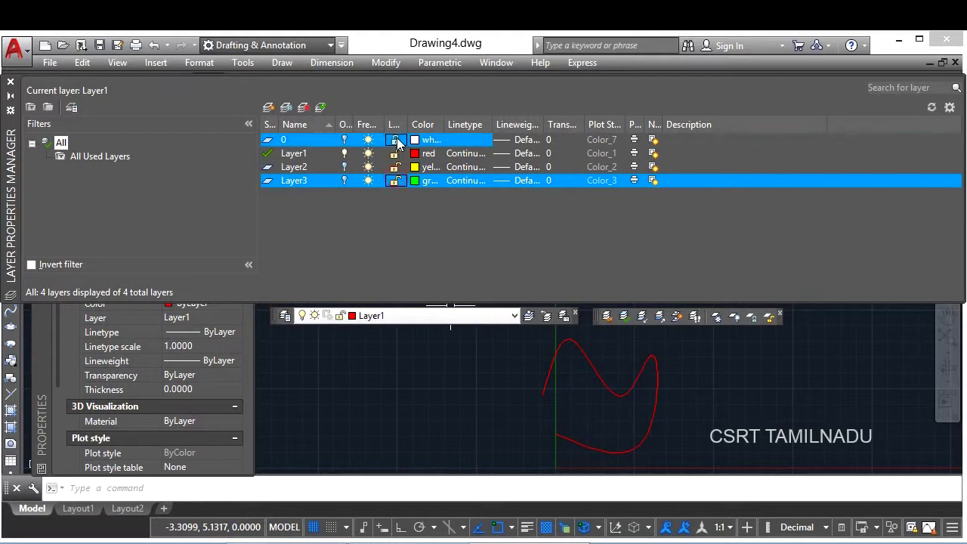
{"action": "left_click", "coordinate": [200, 63]}
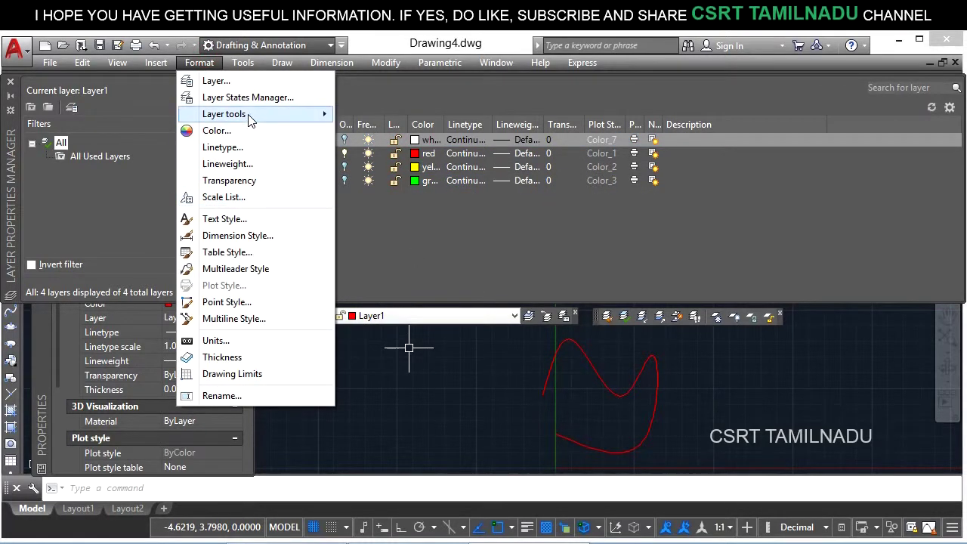
{"action": "mouse_move", "coordinate": [224, 114]}
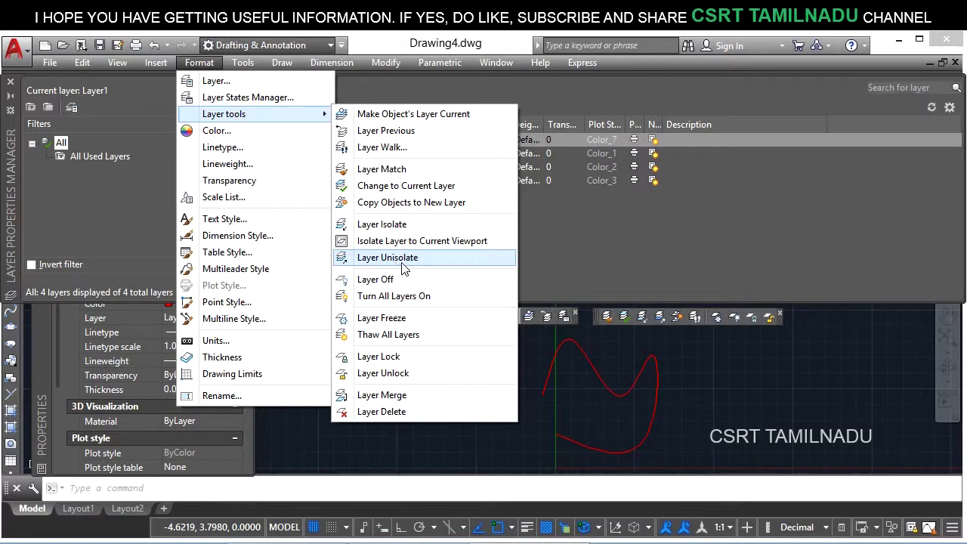
{"action": "left_click", "coordinate": [630, 271]}
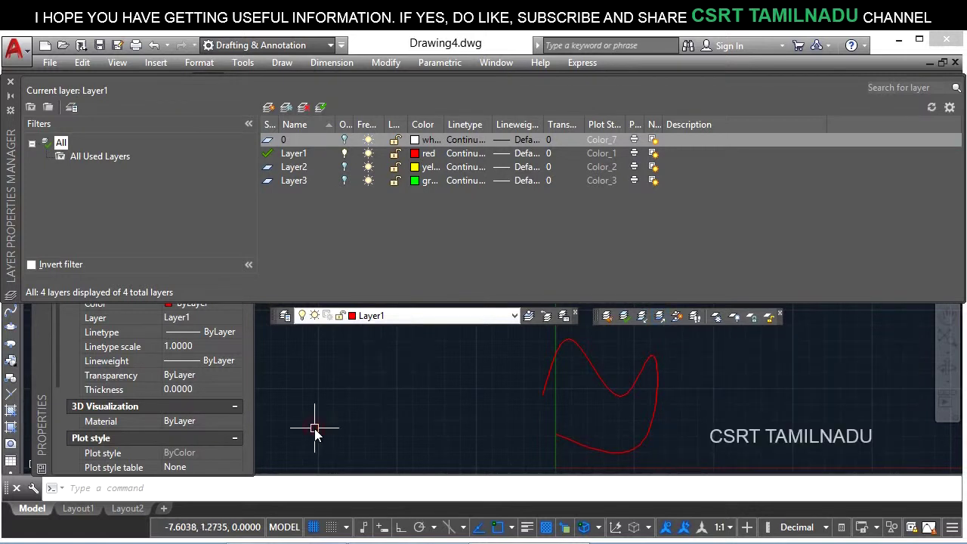
Step: Restore all layers with LAYUNISO and switch to the Layout1 sheet
{"action": "type", "text": "LA"}
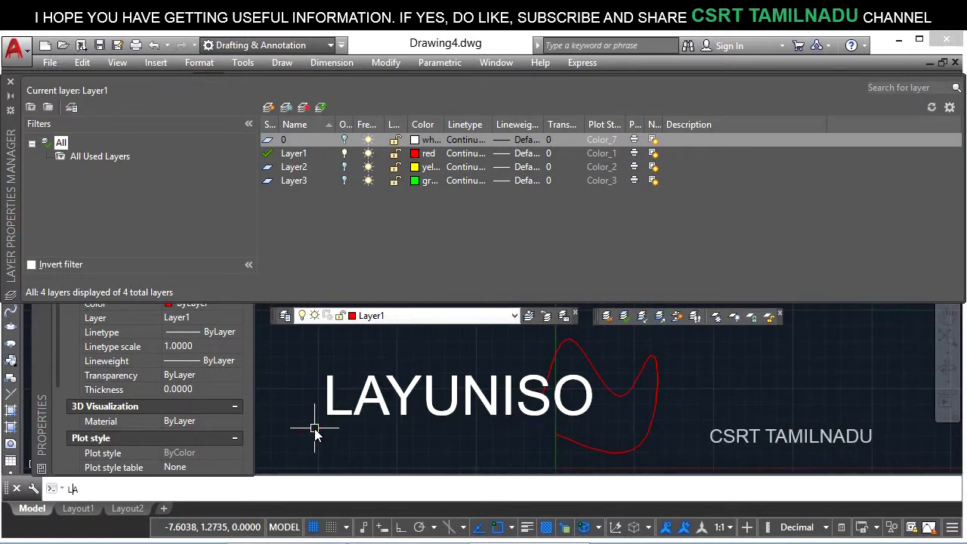
{"action": "type", "text": "YUNIS"}
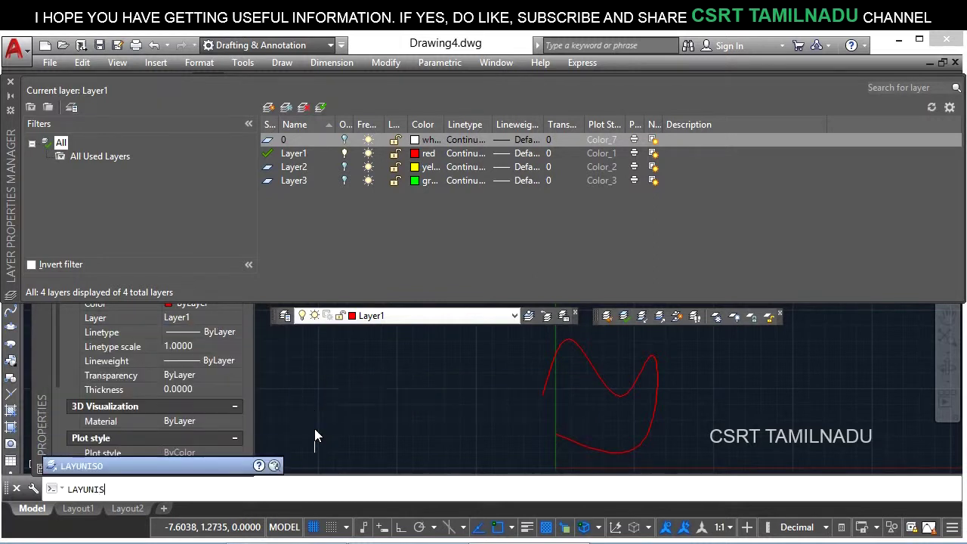
{"action": "key", "text": "Return"}
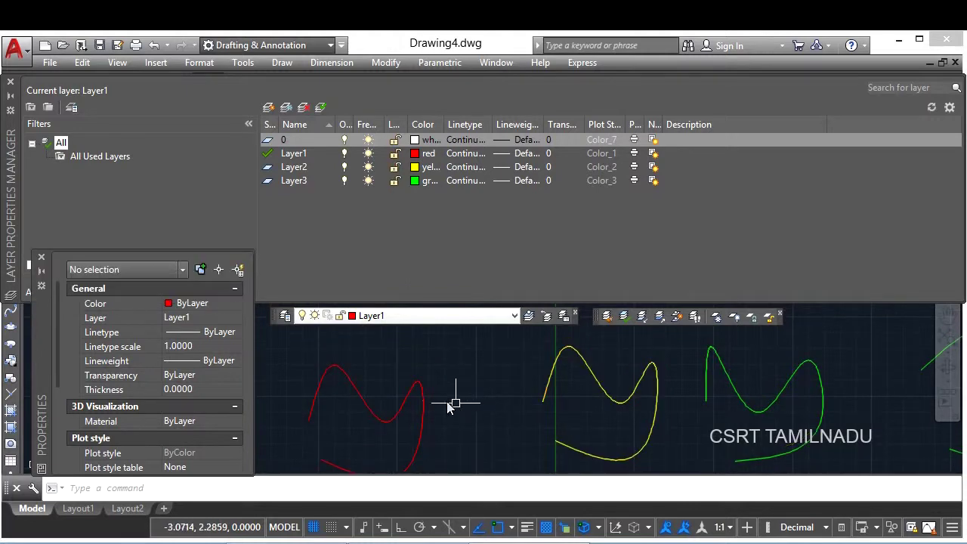
{"action": "left_click", "coordinate": [79, 508]}
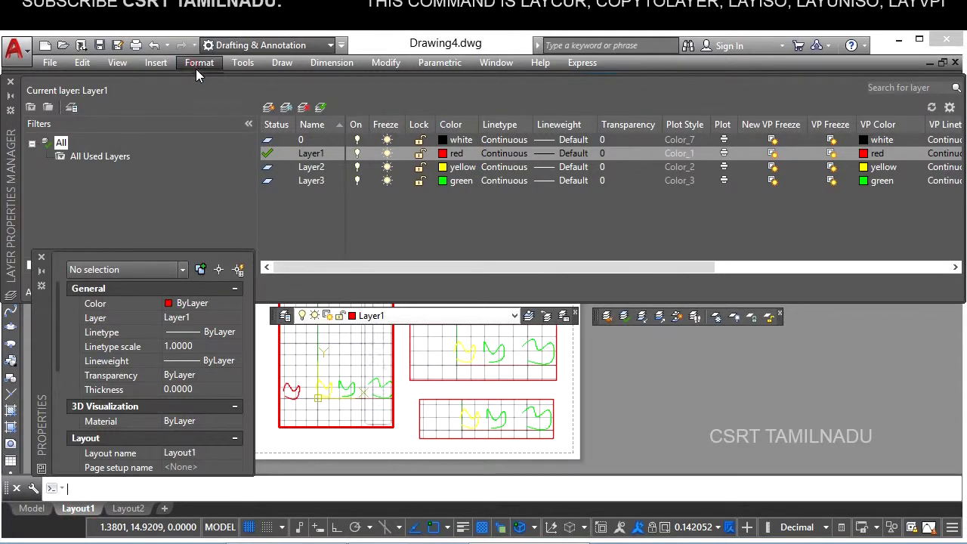
{"action": "left_click", "coordinate": [196, 65]}
{"action": "mouse_move", "coordinate": [223, 114]}
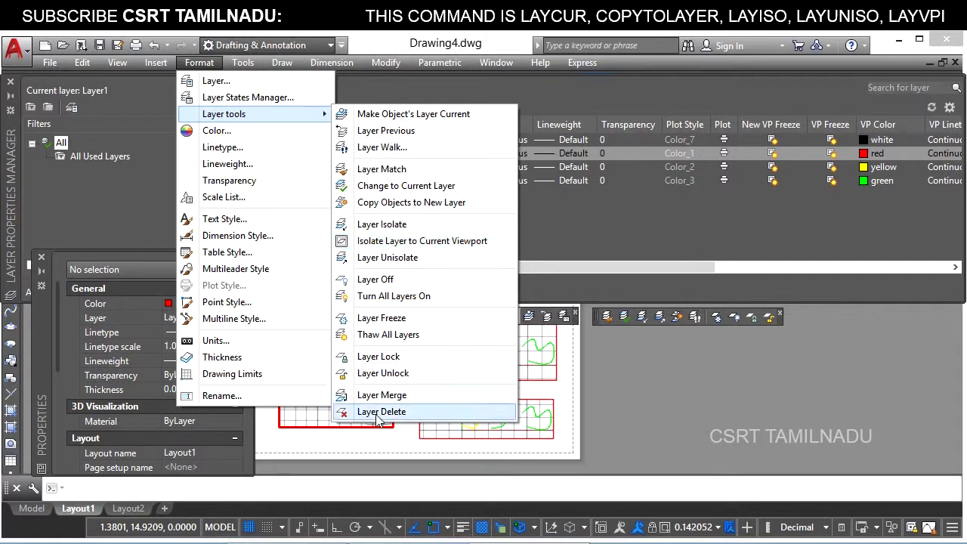
{"action": "key", "text": "Escape"}
{"action": "key", "text": "Escape"}
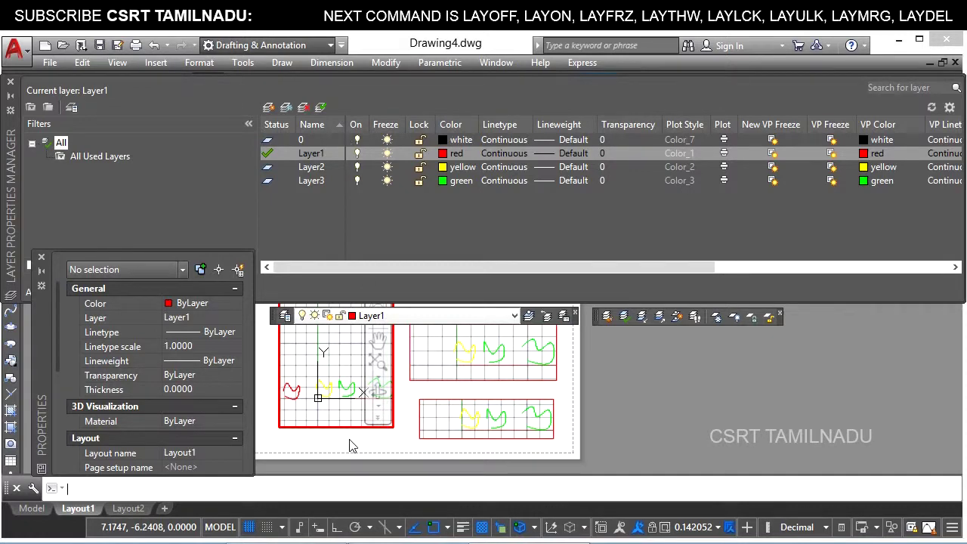
{"action": "left_click", "coordinate": [503, 488]}
Step: Isolate the yellow shapes' layer to the left viewport with LAYVPI
{"action": "type", "text": "LAYP"}
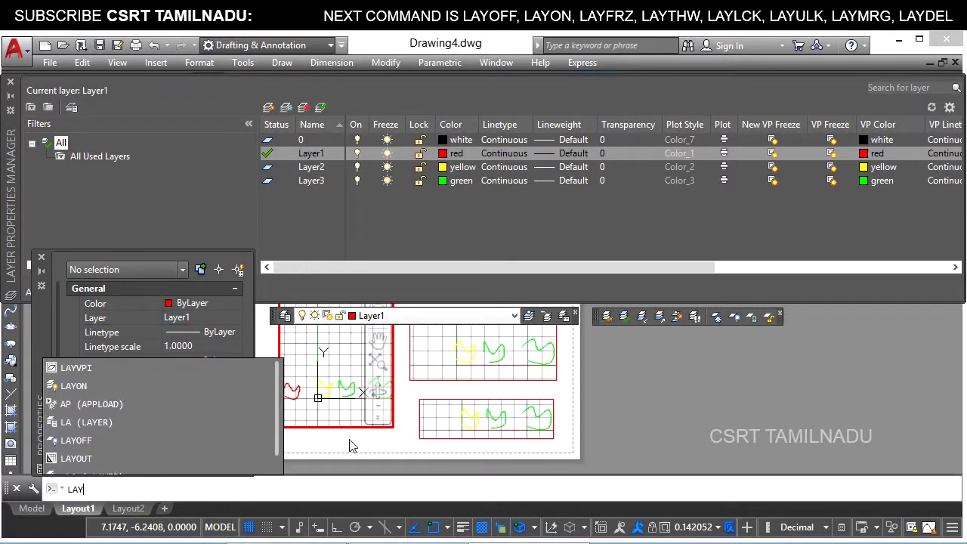
{"action": "type", "text": "VPI"}
{"action": "key", "text": "Return"}
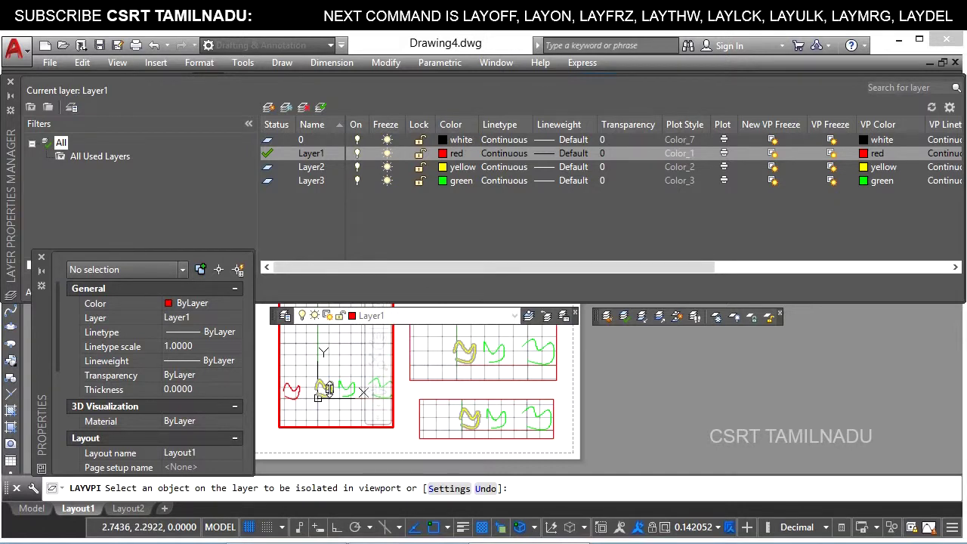
{"action": "left_click", "coordinate": [328, 388]}
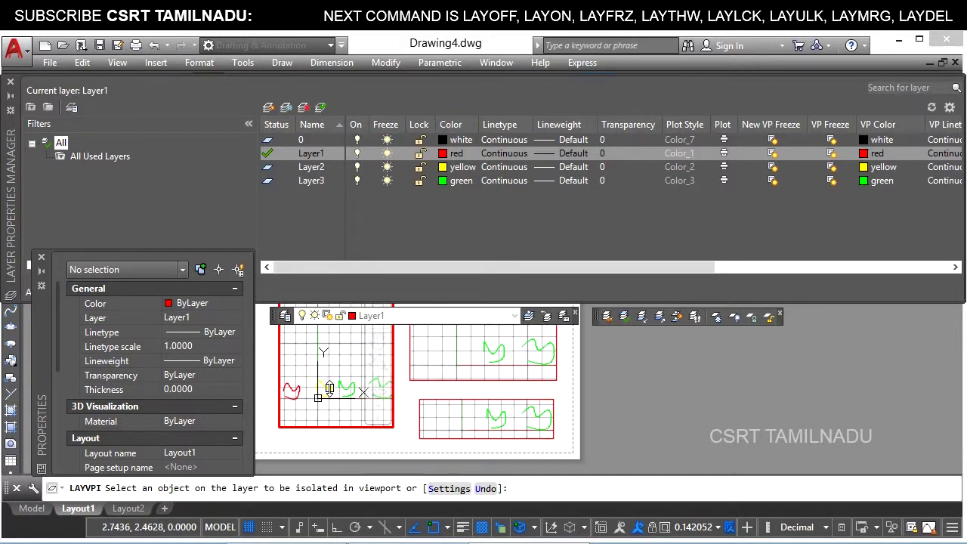
{"action": "key", "text": "Return"}
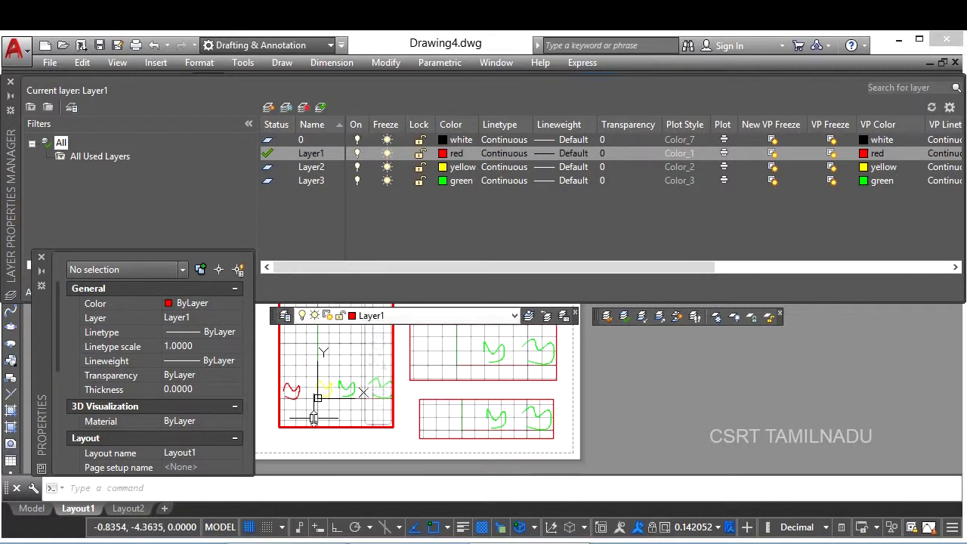
Step: Check the viewports, return to paper space, and switch back to Model space
{"action": "scroll", "coordinate": [326, 394], "scroll_direction": "up", "scroll_amount": 2}
{"action": "scroll", "coordinate": [328, 389], "scroll_direction": "up", "scroll_amount": 2}
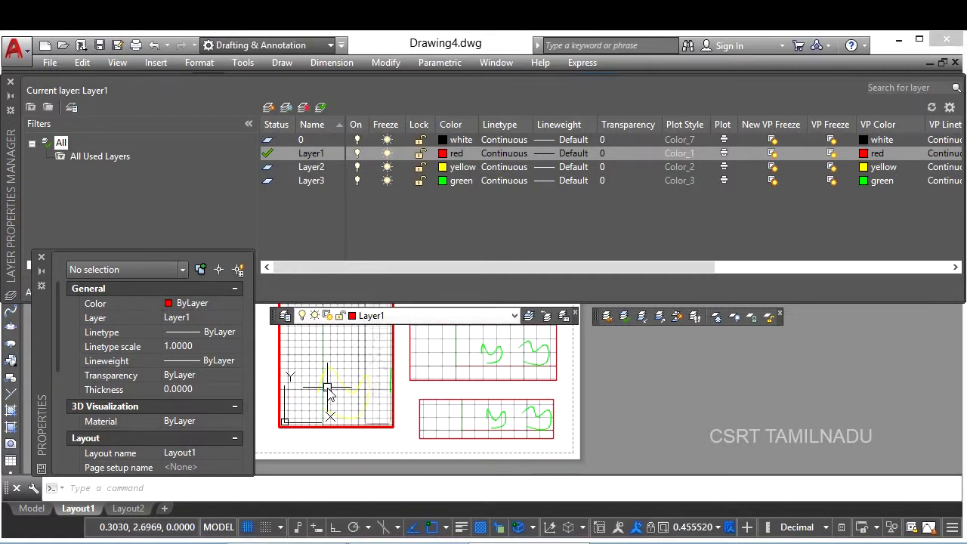
{"action": "scroll", "coordinate": [327, 388], "scroll_direction": "down", "scroll_amount": 3}
{"action": "scroll", "coordinate": [323, 408], "scroll_direction": "up", "scroll_amount": 2}
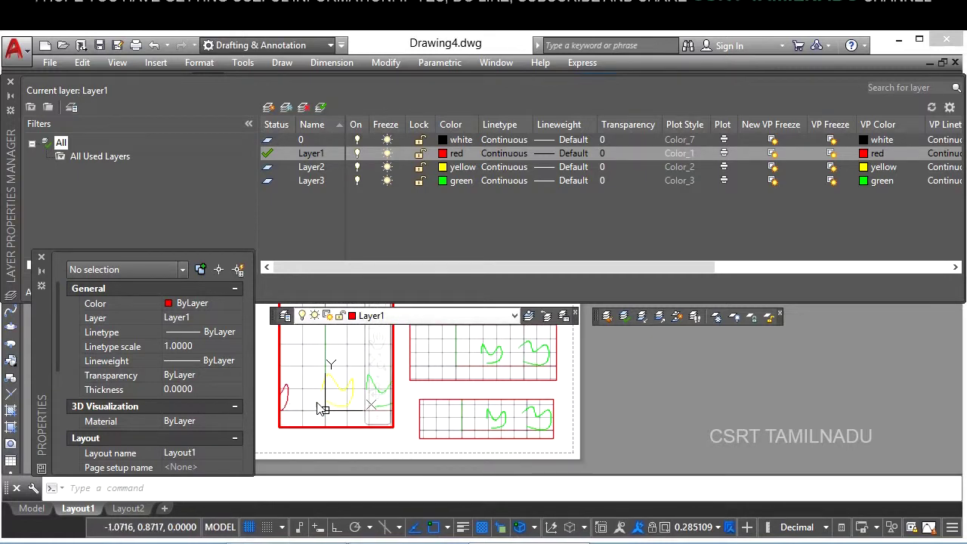
{"action": "left_click", "coordinate": [446, 355]}
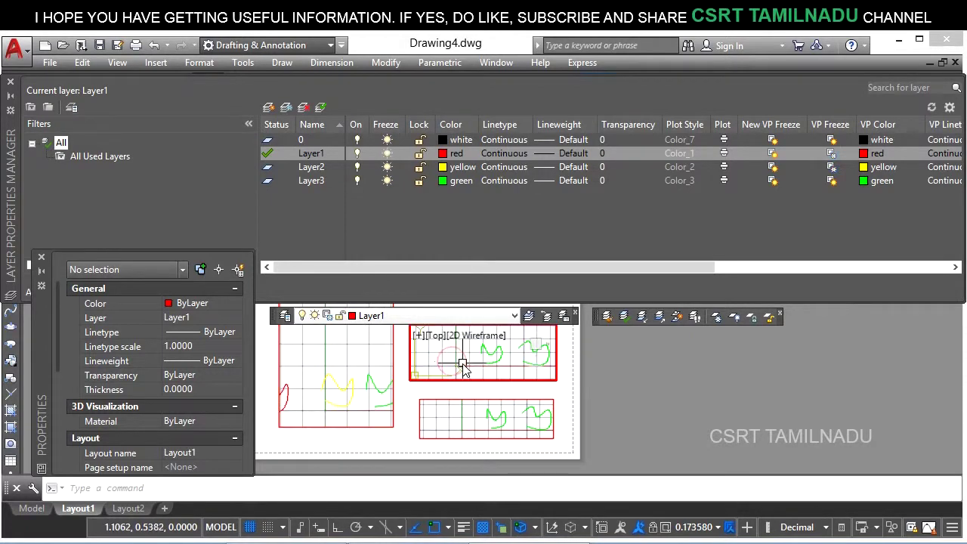
{"action": "scroll", "coordinate": [464, 367], "scroll_direction": "down", "scroll_amount": 5}
{"action": "double_click", "coordinate": [400, 410]}
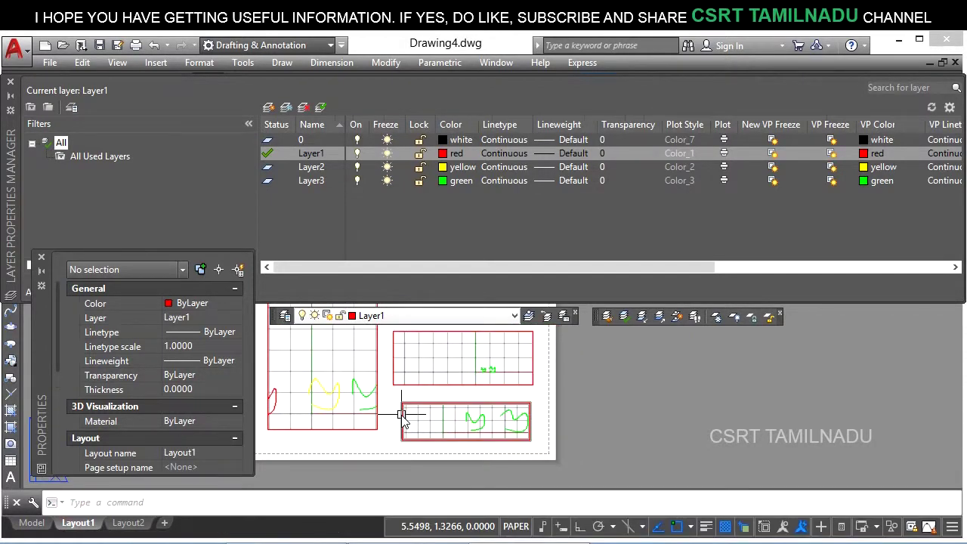
{"action": "scroll", "coordinate": [319, 431], "scroll_direction": "down", "scroll_amount": 1}
{"action": "left_click", "coordinate": [317, 449]}
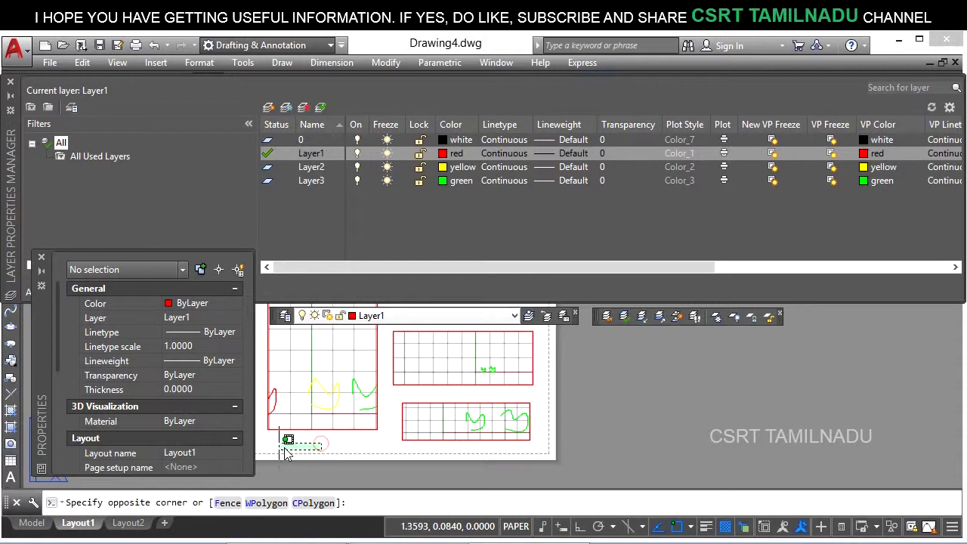
{"action": "left_click", "coordinate": [286, 445]}
{"action": "left_click", "coordinate": [36, 523]}
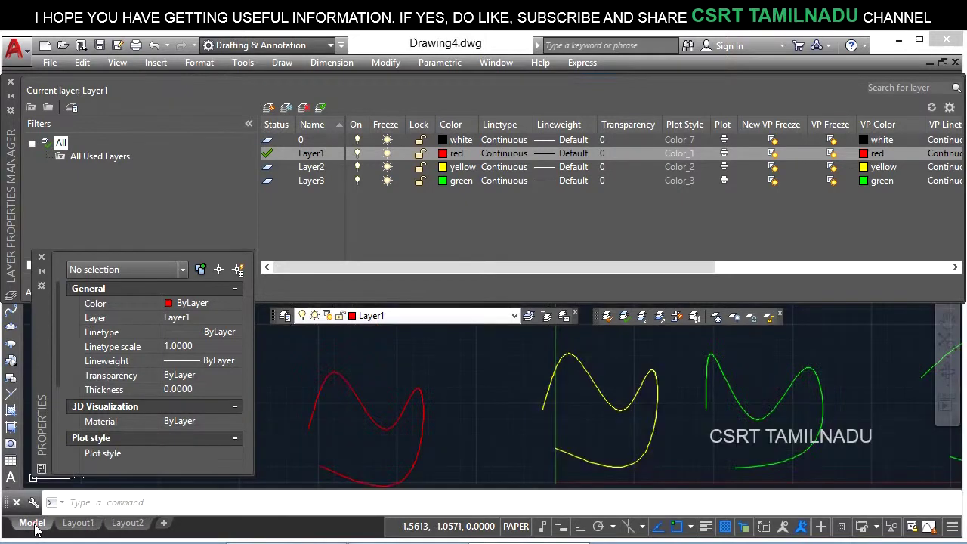